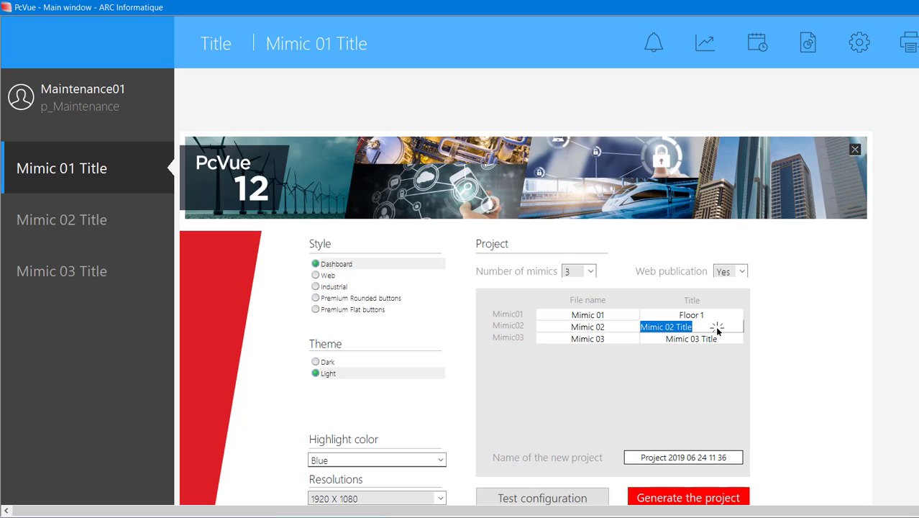
- Set the title of the second mimic to Floor 2 and the third mimic to Floor 3
text(Floor 2)
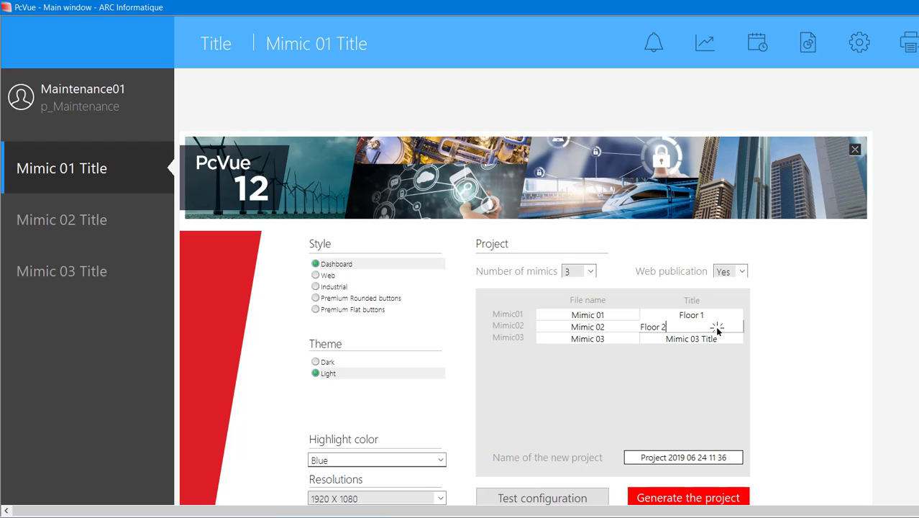
key(Return)
text(Floor 3)
key(Return)
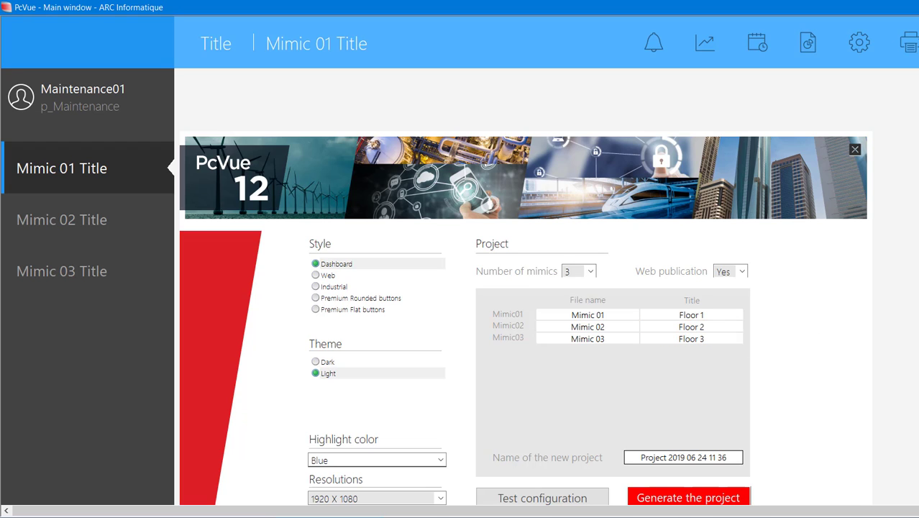
- Name the new project MyProject and generate it
click(677, 458)
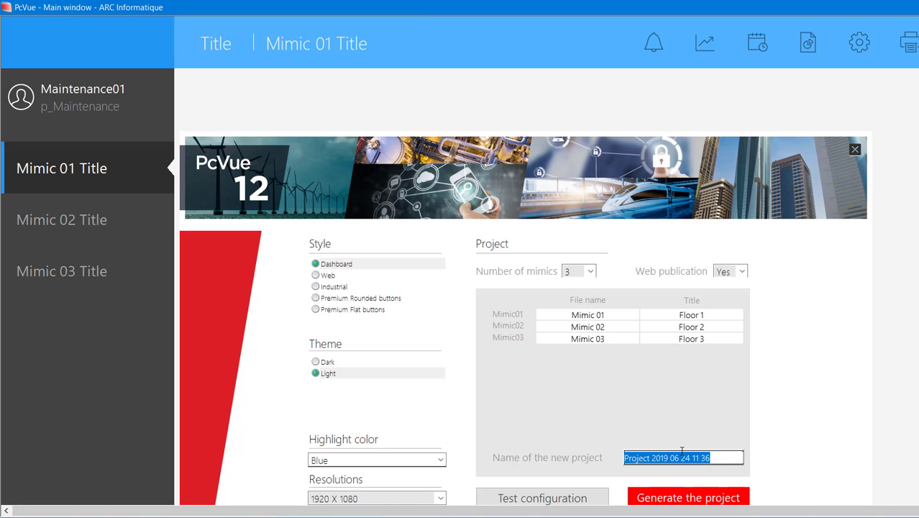
text(MyProject)
key(Return)
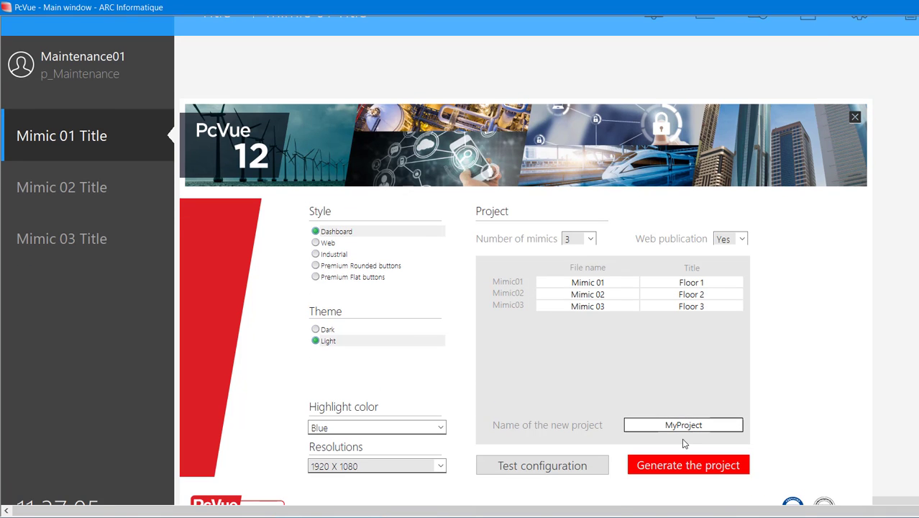
click(688, 464)
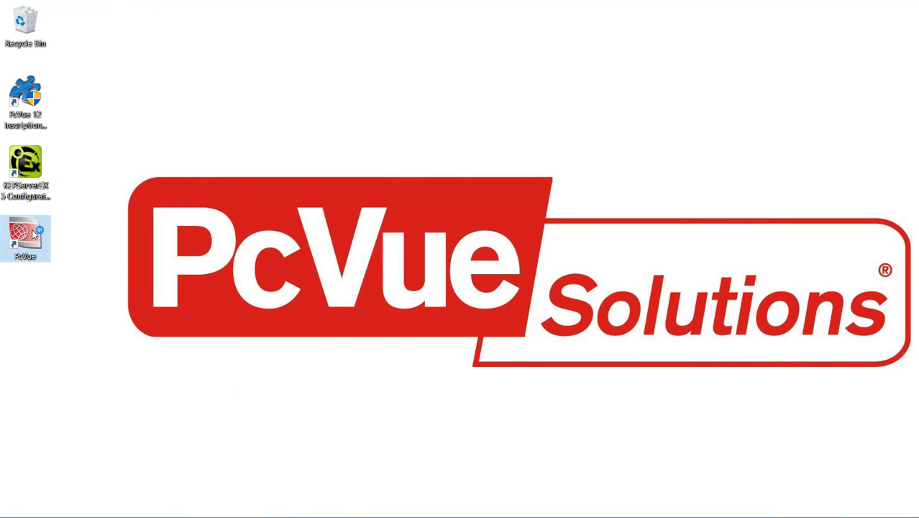
- Launch PcVue with the MyProject project in demonstration mode
double_click(33, 234)
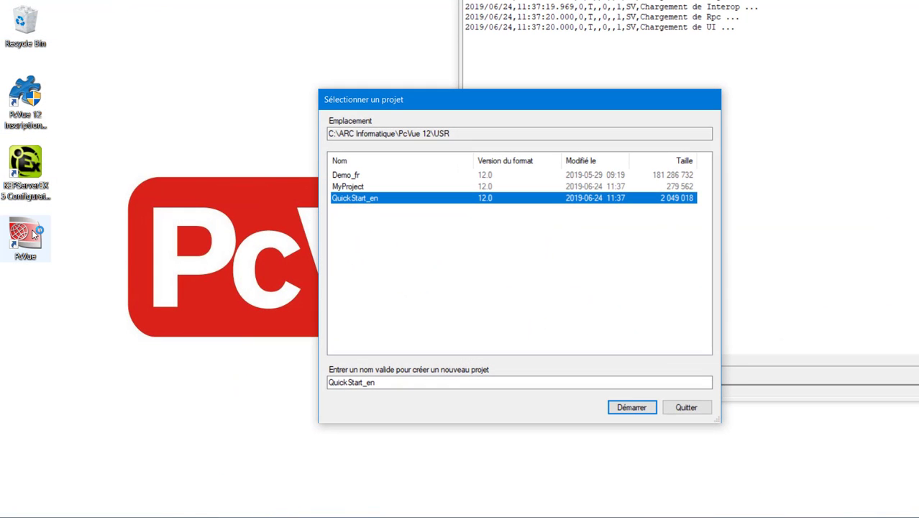
click(349, 187)
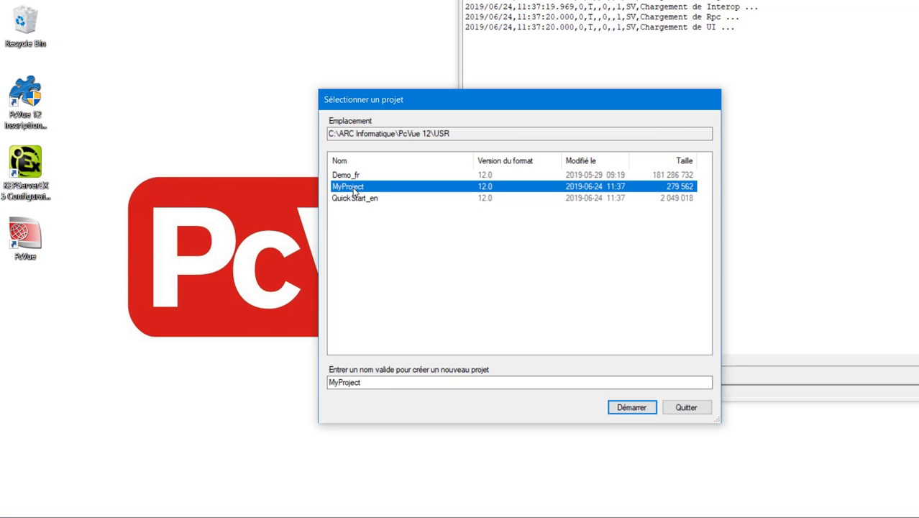
click(626, 410)
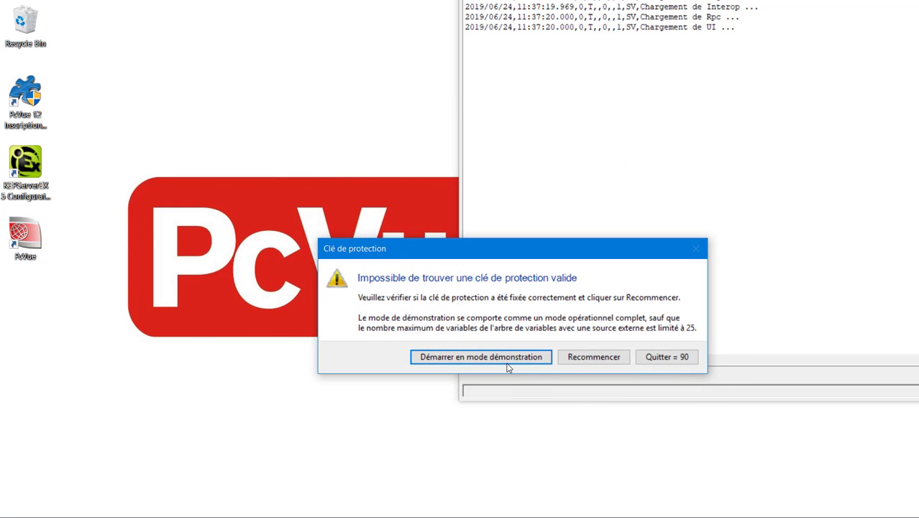
click(504, 357)
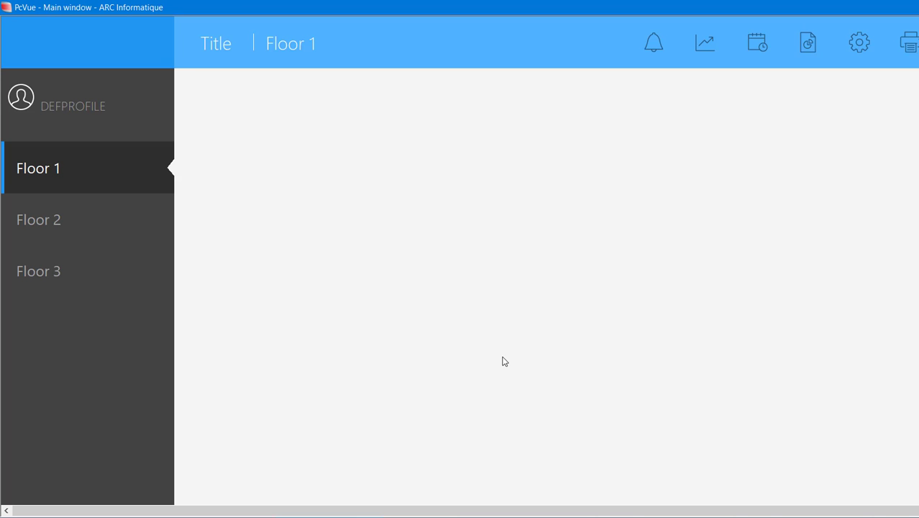
- Show the editing menus and toolbars of the main window and open the Application Explorer
key(F11)
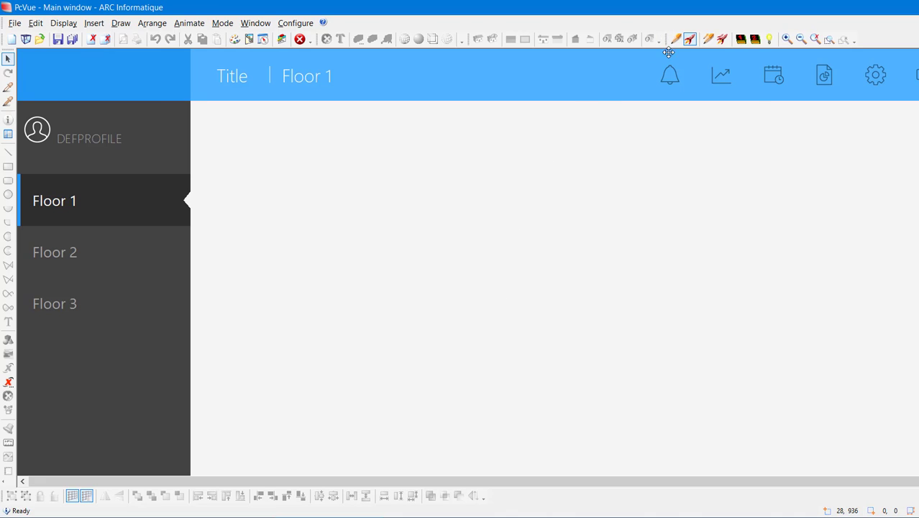
mouse_move(669, 39)
mouse_down()
mouse_move(614, 145)
mouse_move(630, 124)
mouse_move(728, 91)
mouse_move(730, 33)
mouse_move(747, 44)
mouse_move(744, 60)
mouse_move(741, 36)
mouse_up()
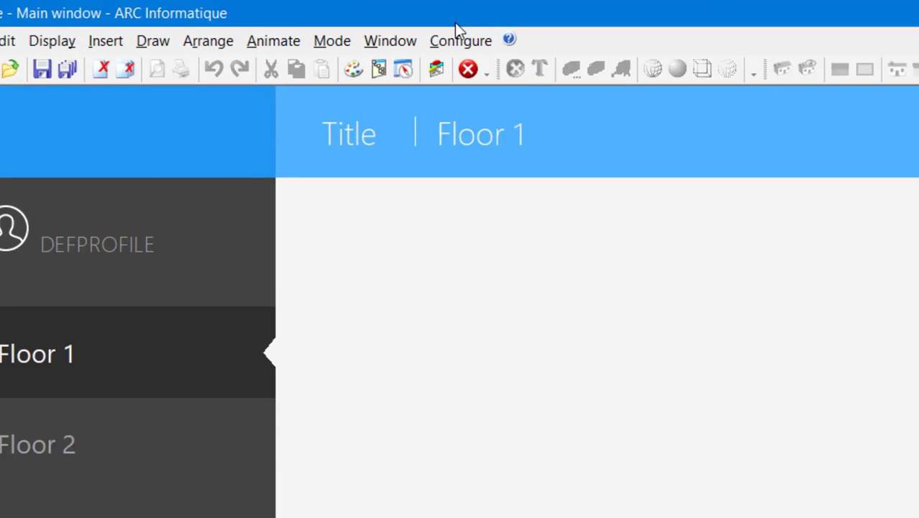
click(296, 22)
click(546, 78)
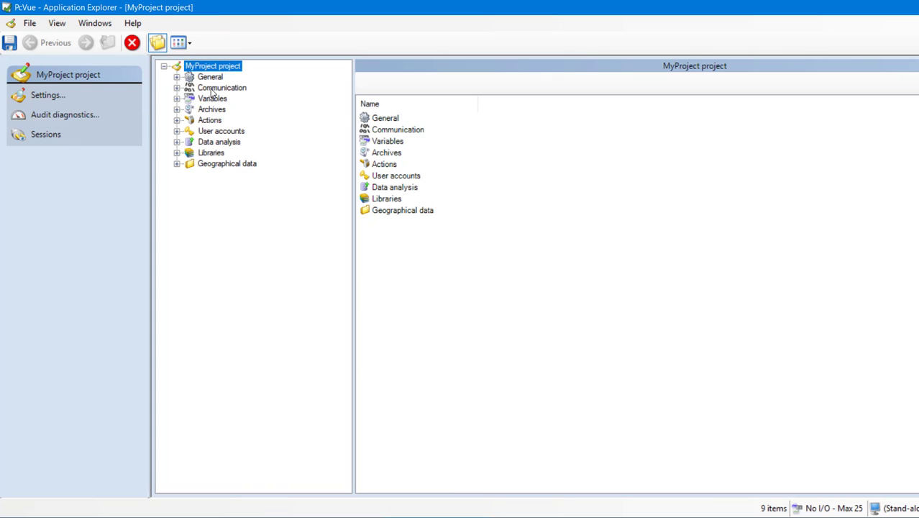
- Expand Communication and its Data acquisition node in the MyProject project tree
click(216, 88)
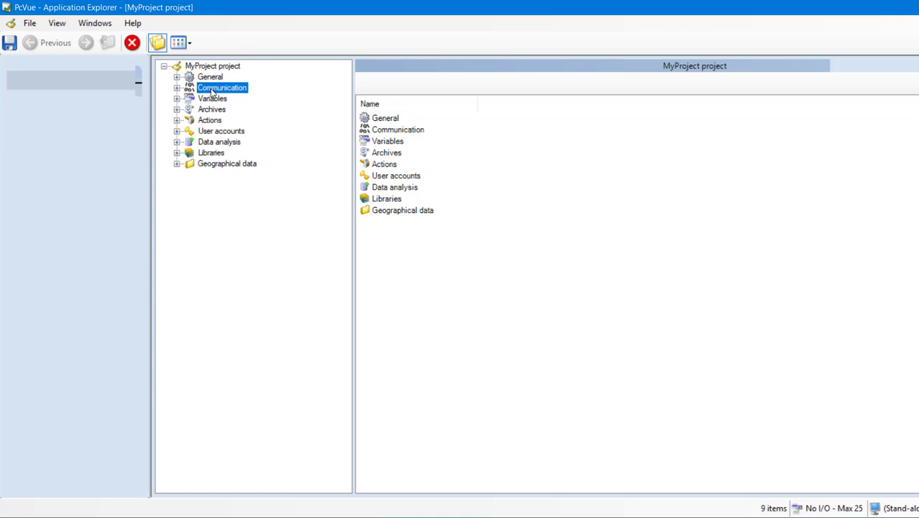
click(177, 88)
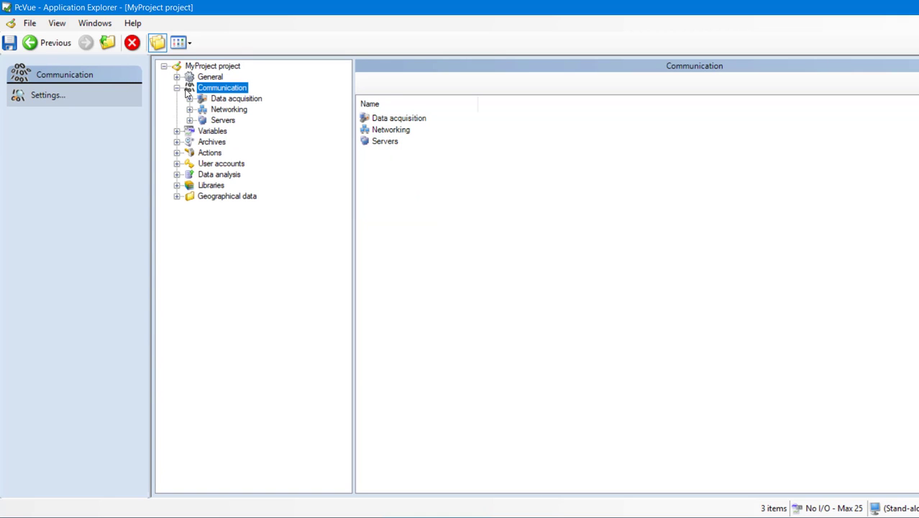
click(204, 100)
click(190, 99)
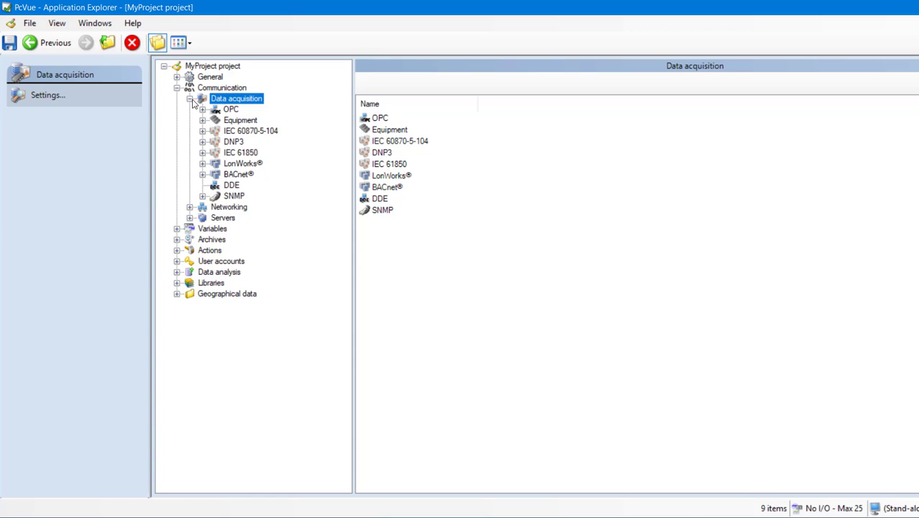
- Look through the OPC, Equipment, IEC 60870-5-104, DNP3, IEC 61850 and BACnet data acquisition sections
click(232, 109)
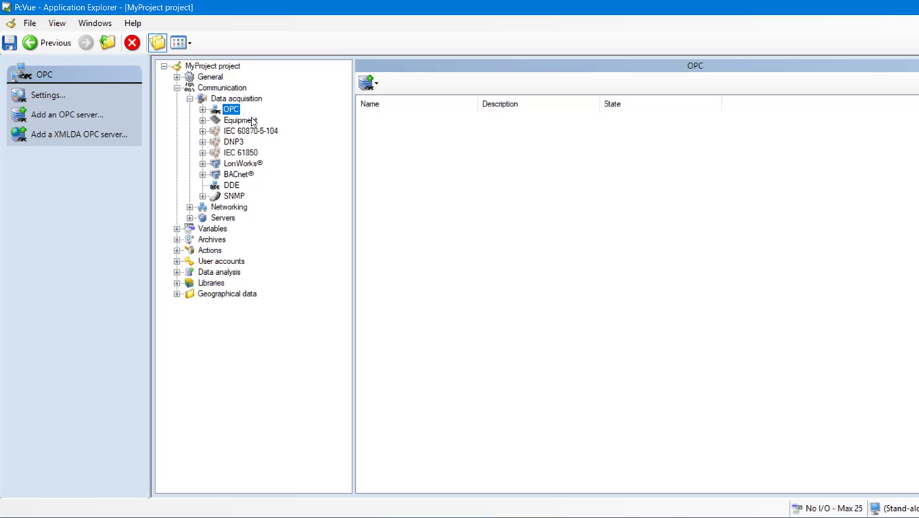
click(251, 121)
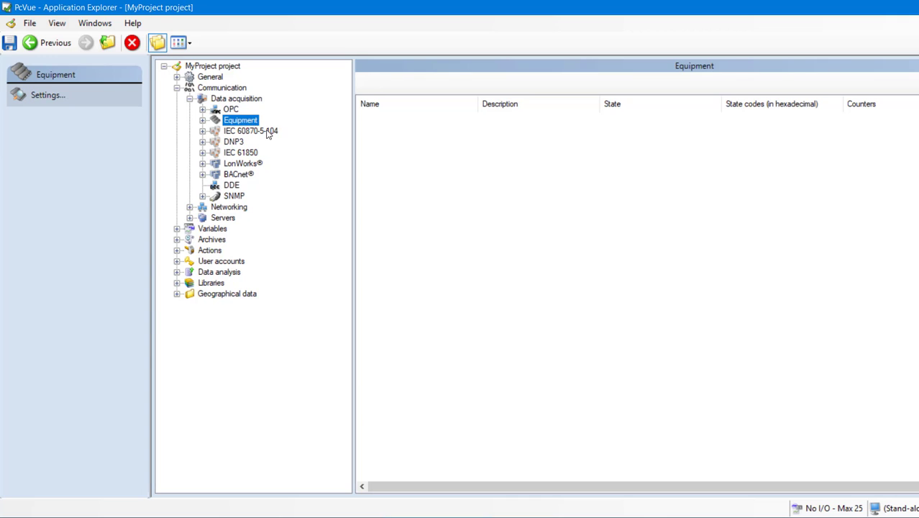
click(269, 132)
click(243, 142)
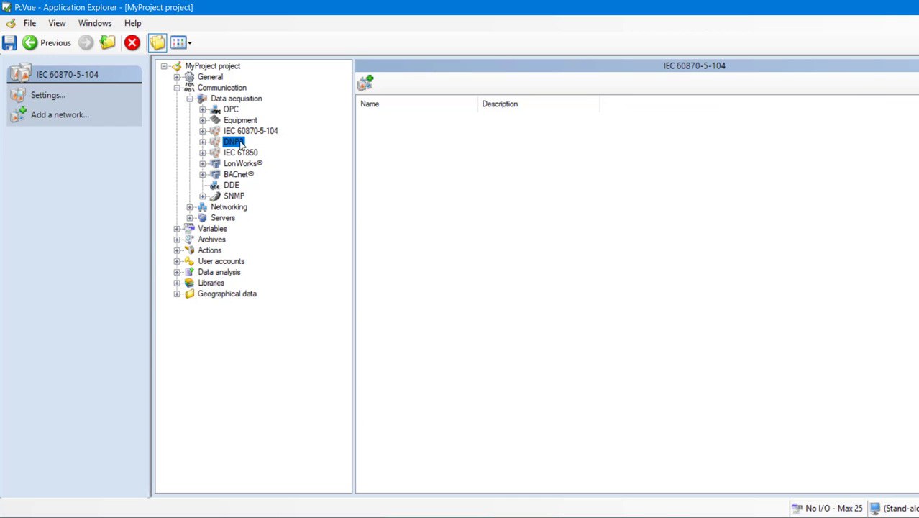
click(252, 154)
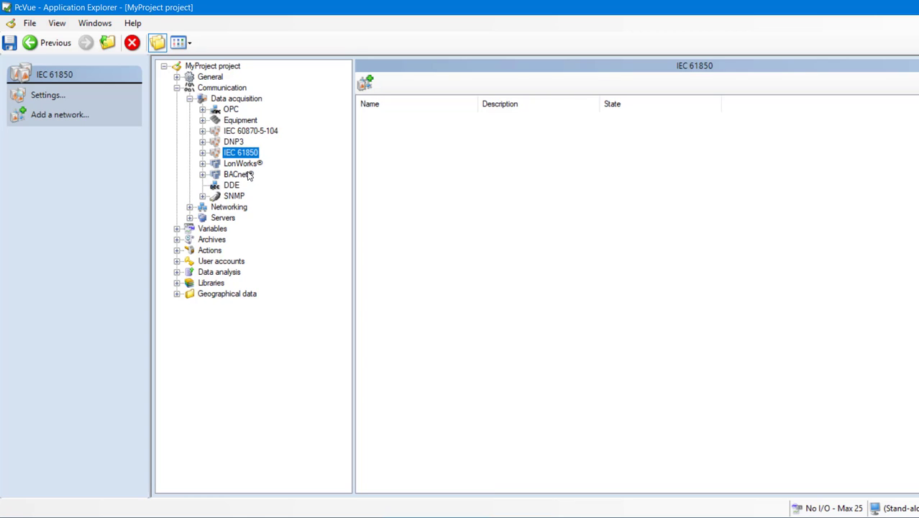
click(247, 175)
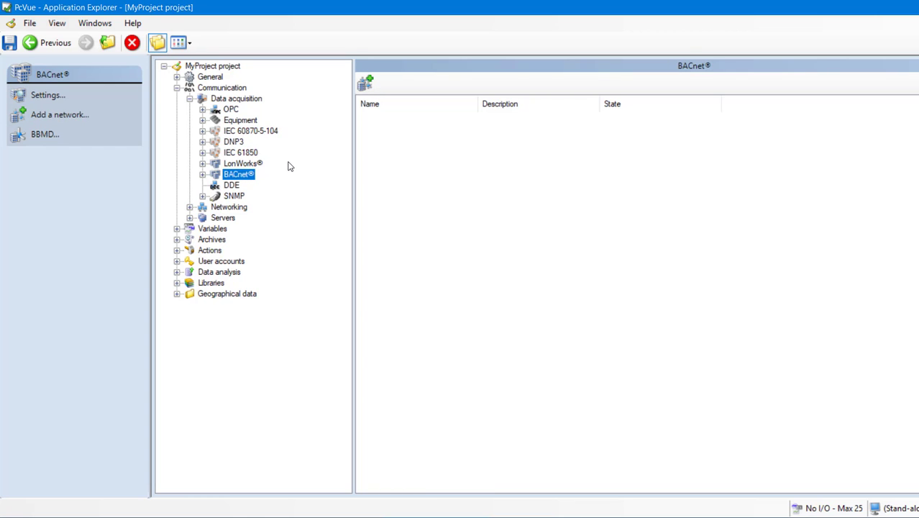
- Add an OPC server with alias Server01 and Server ProgID Kepware.KEPServerEX.V5, activated at start-up
click(227, 112)
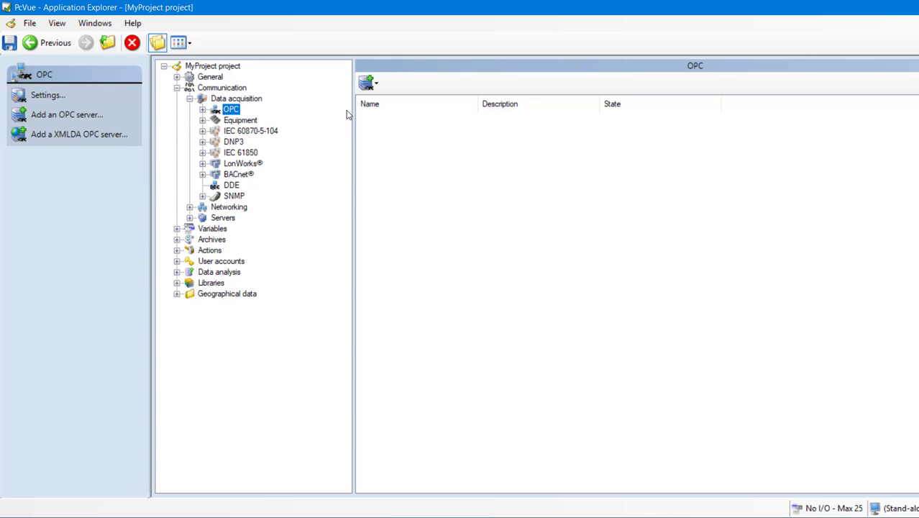
click(378, 84)
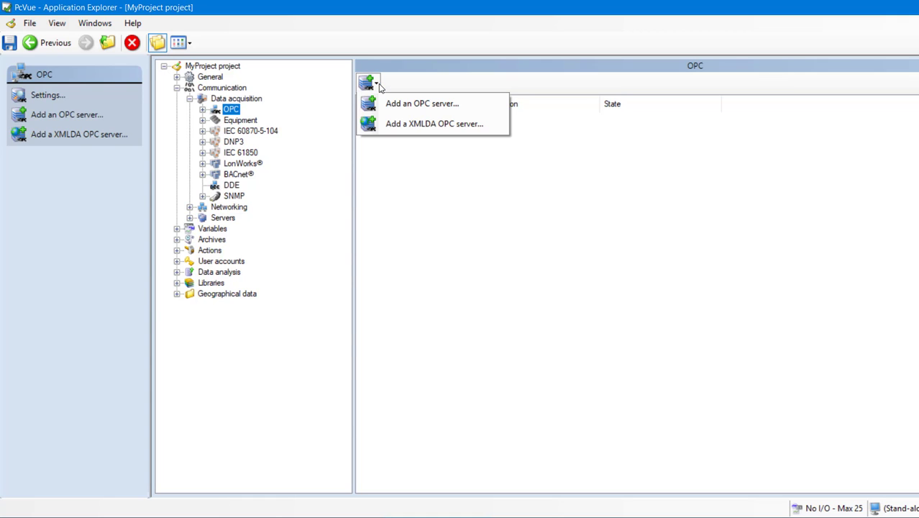
click(419, 104)
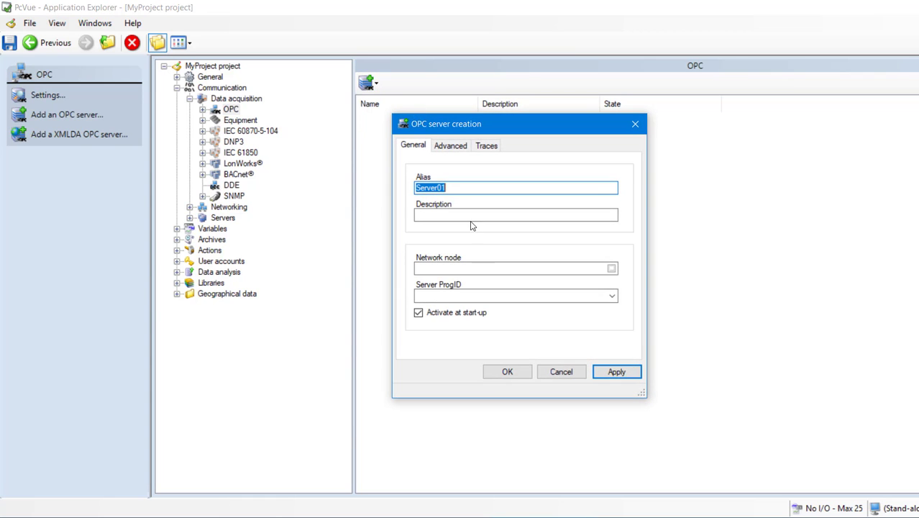
click(612, 296)
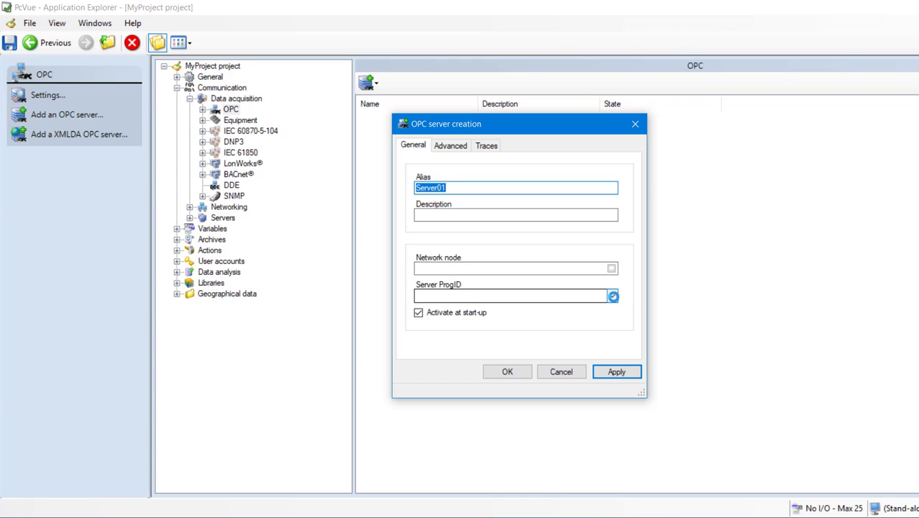
click(555, 304)
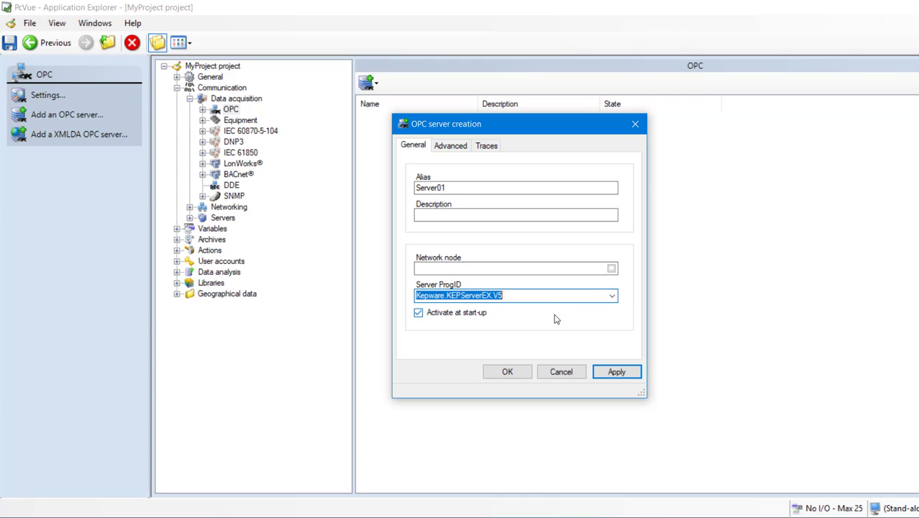
click(507, 372)
- Add an OPC group named Group01 to Server01 with a 1-second update rate, activated at start-up
click(386, 119)
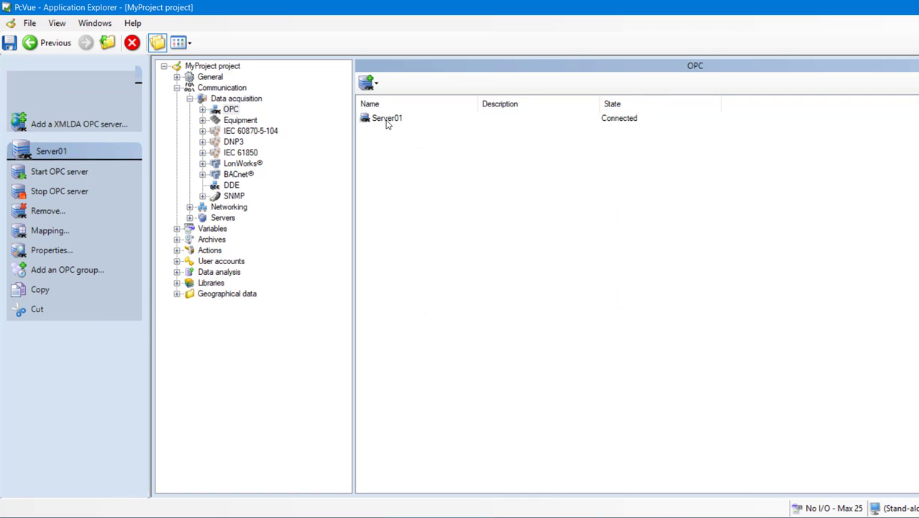
right_click(386, 121)
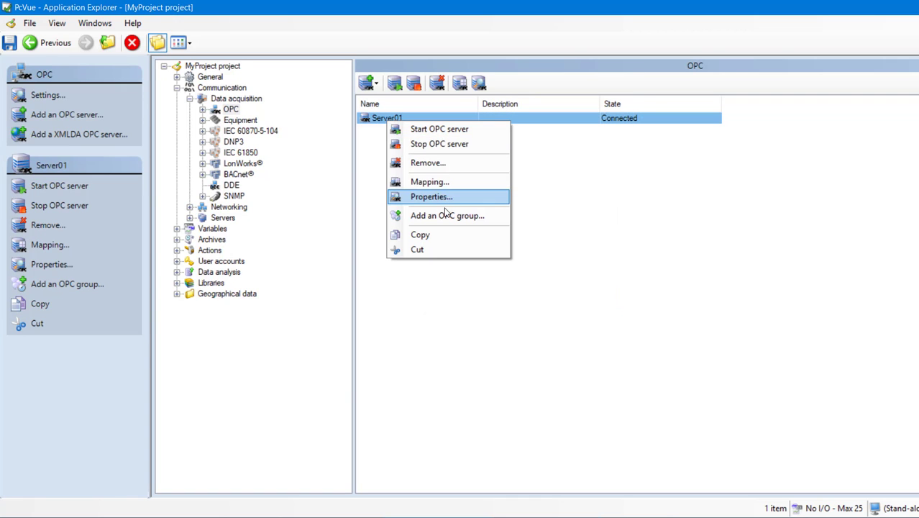
click(446, 216)
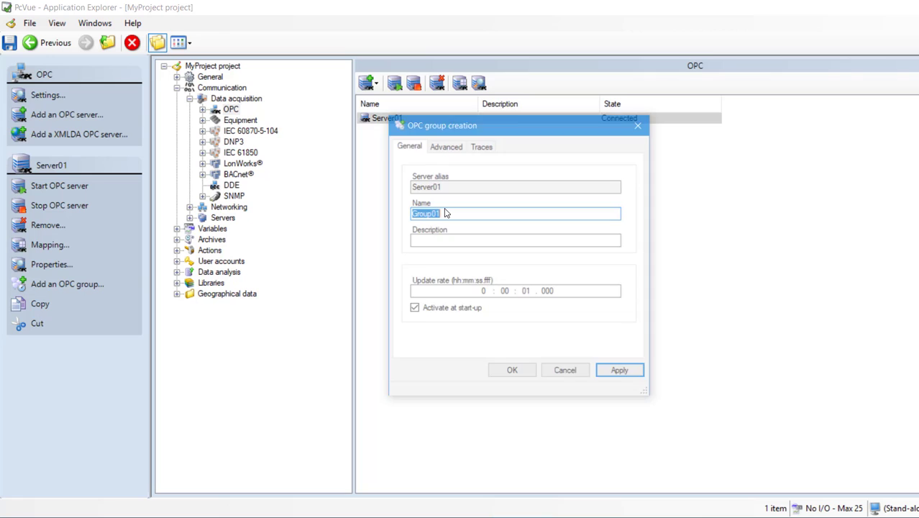
click(524, 374)
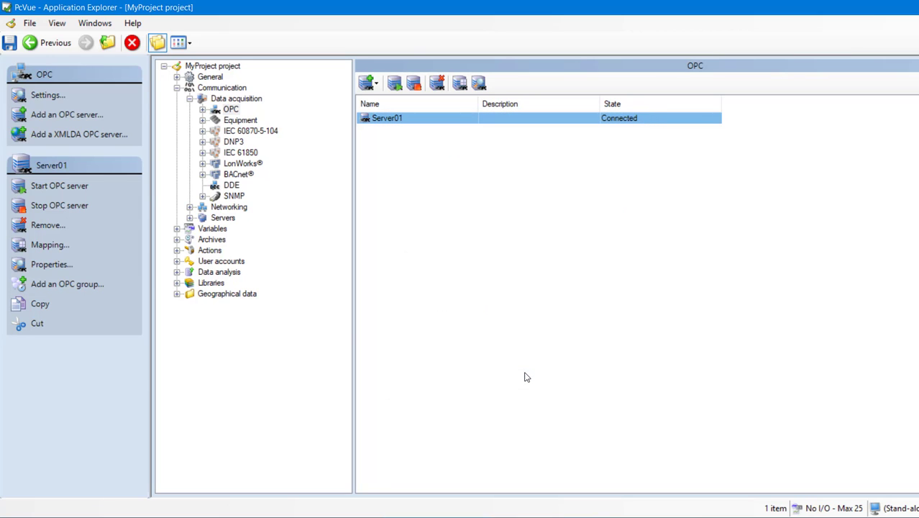
- Collapse the Communication node and open the expanded Variables tree under Variables
click(190, 99)
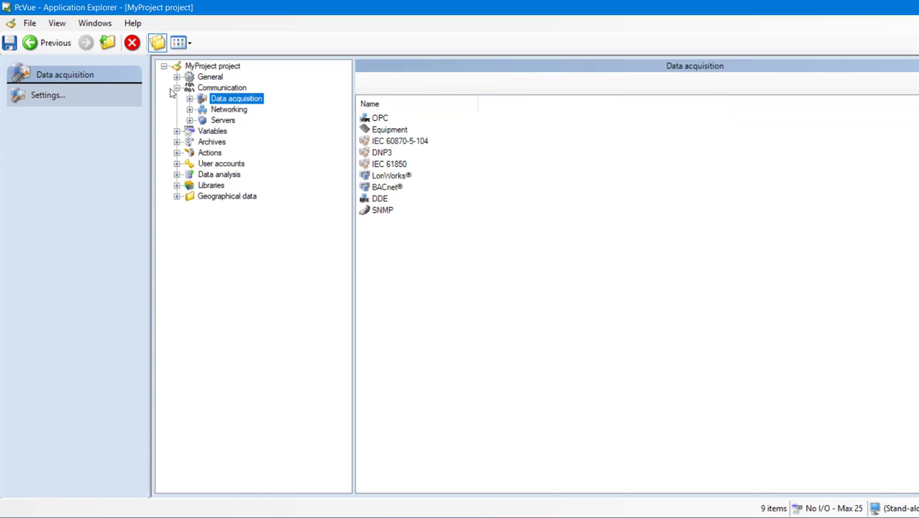
click(176, 88)
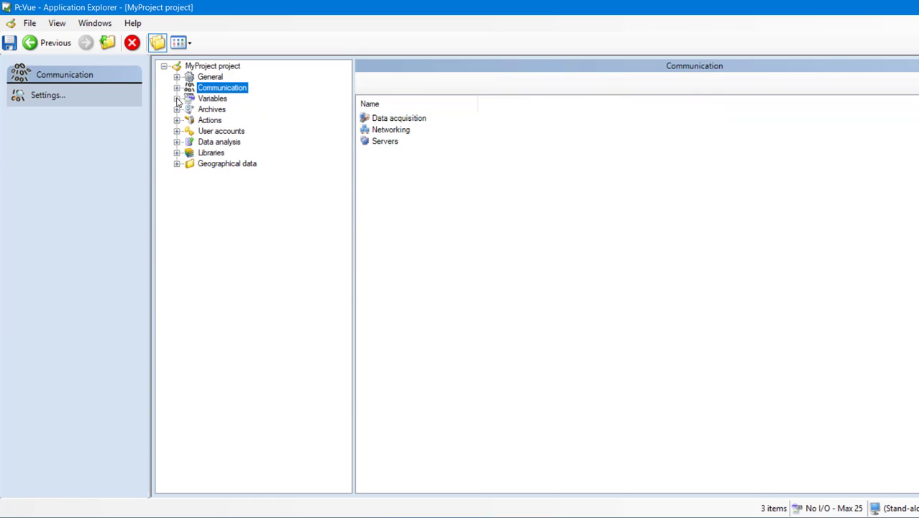
click(177, 100)
click(190, 102)
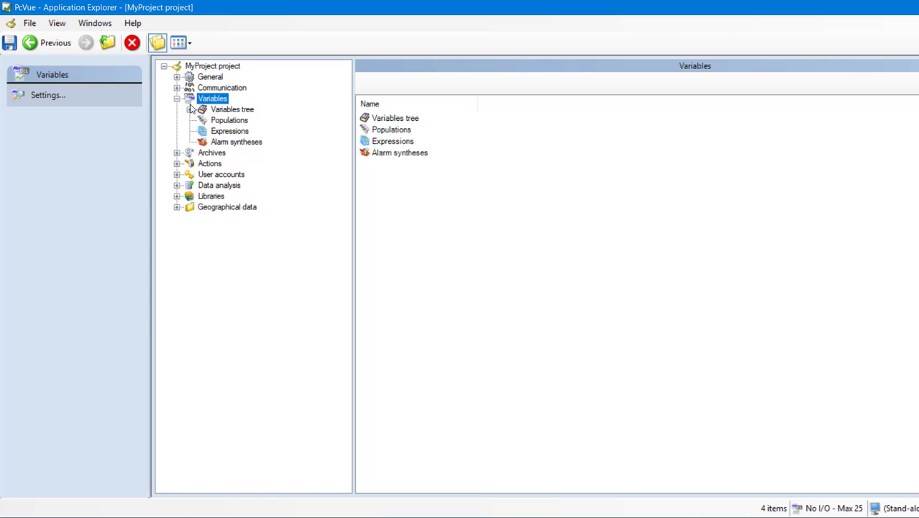
click(190, 109)
click(213, 111)
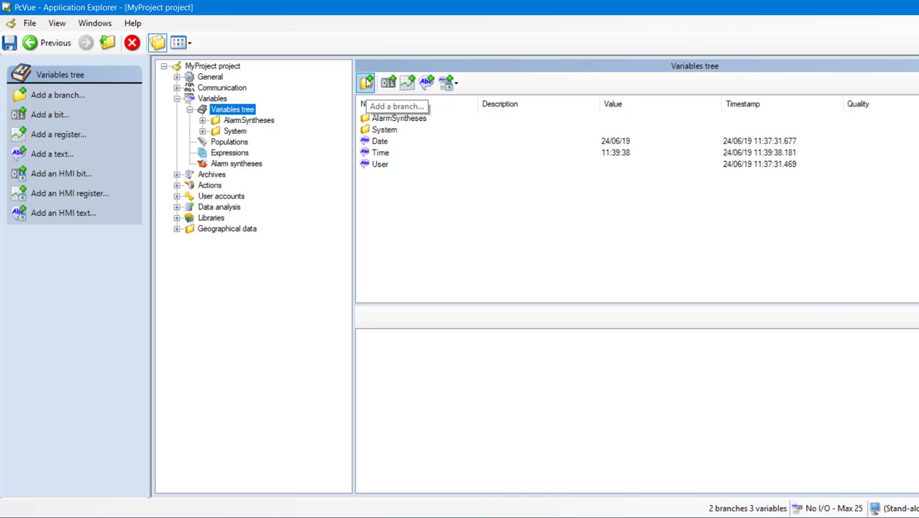
- Add a branch named B01 to the variables tree and select it
click(367, 83)
text(B01)
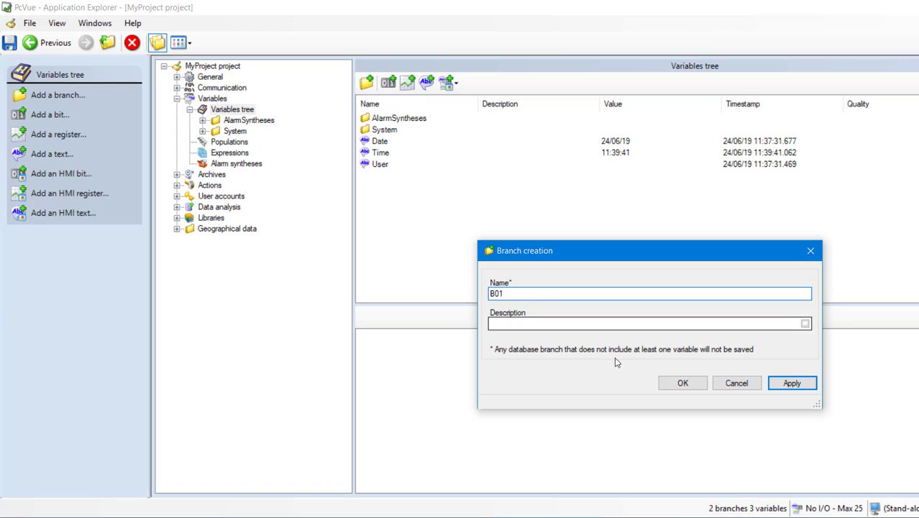
click(683, 383)
click(379, 177)
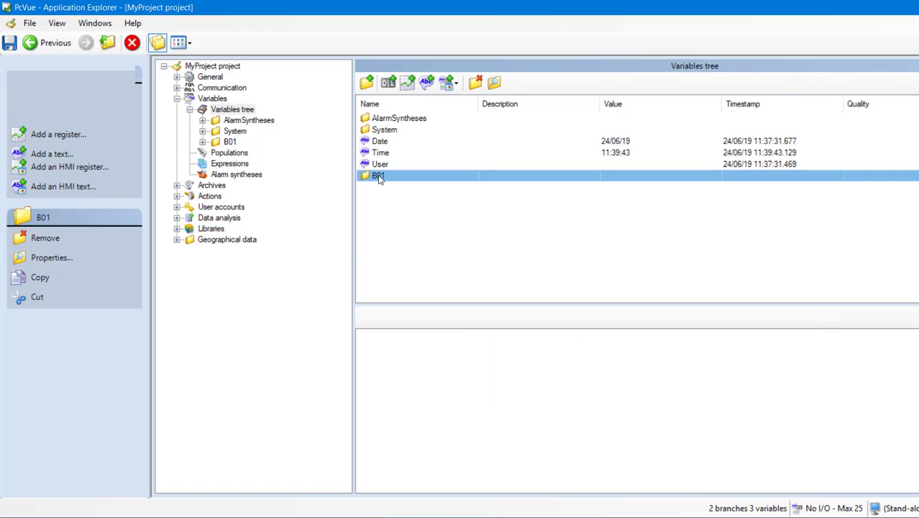
- Add a branch named Floor01 inside the B01 branch
double_click(379, 177)
click(367, 83)
text(Floor01)
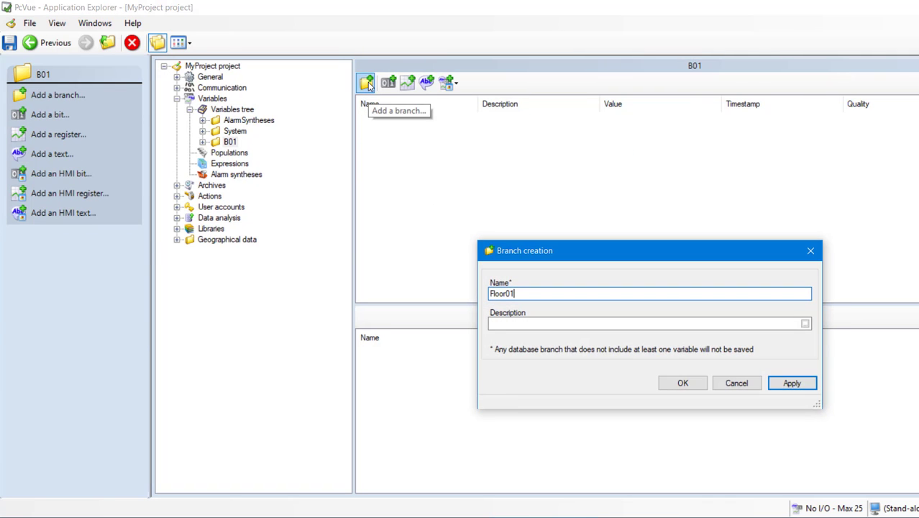
click(682, 383)
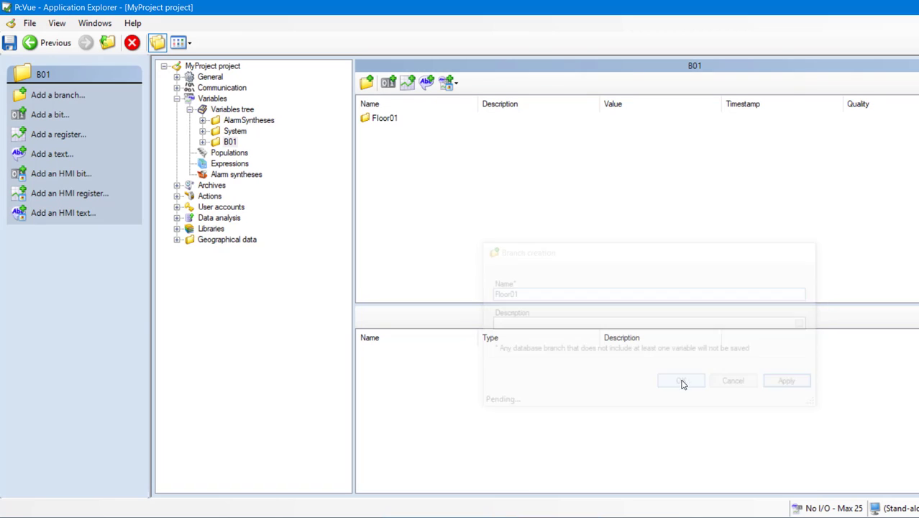
- Add a branch named Coffee_Room01 inside the Floor01 branch
double_click(382, 118)
click(367, 82)
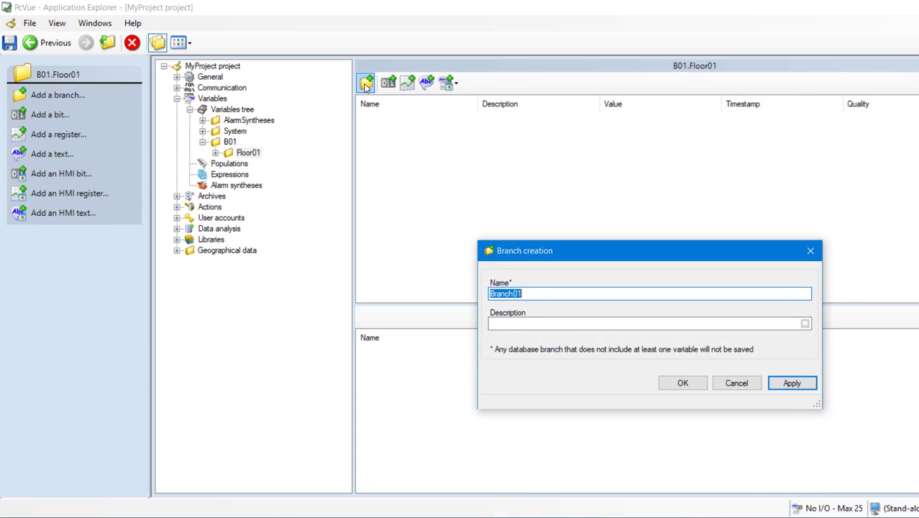
text(Coffee_Room01)
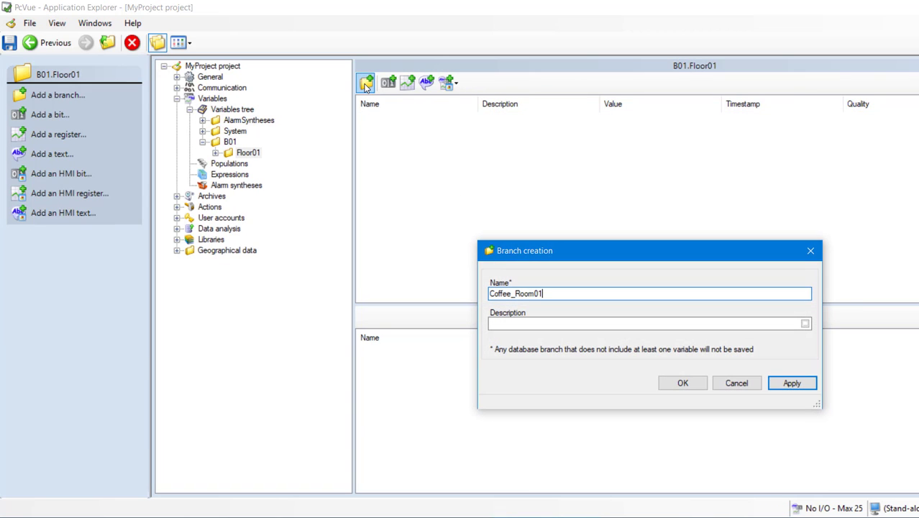
click(684, 383)
- Add a branch named Thermostat01 inside the Coffee_Room01 branch
double_click(417, 118)
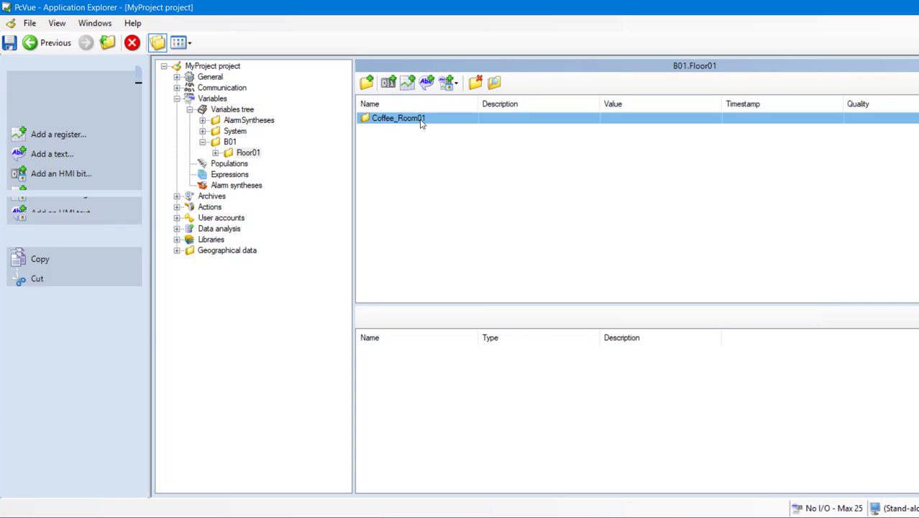
click(367, 82)
text(Thermostat01)
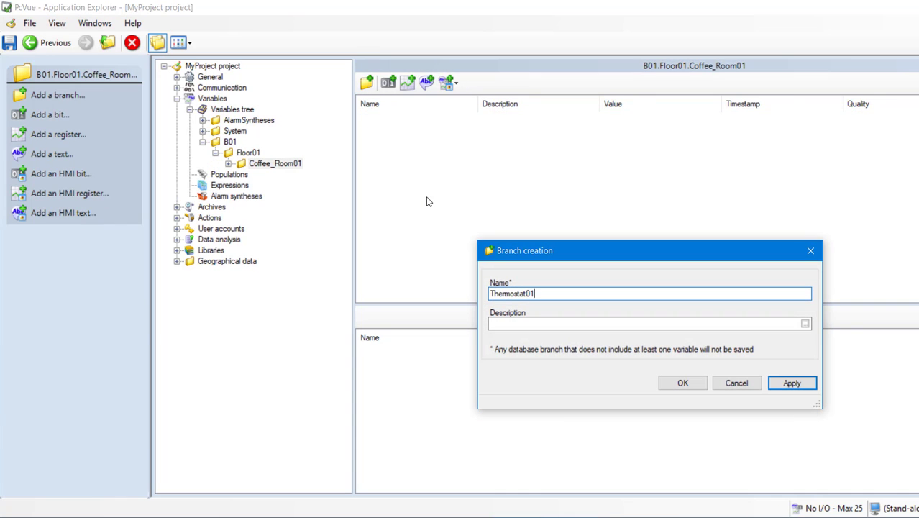
click(683, 383)
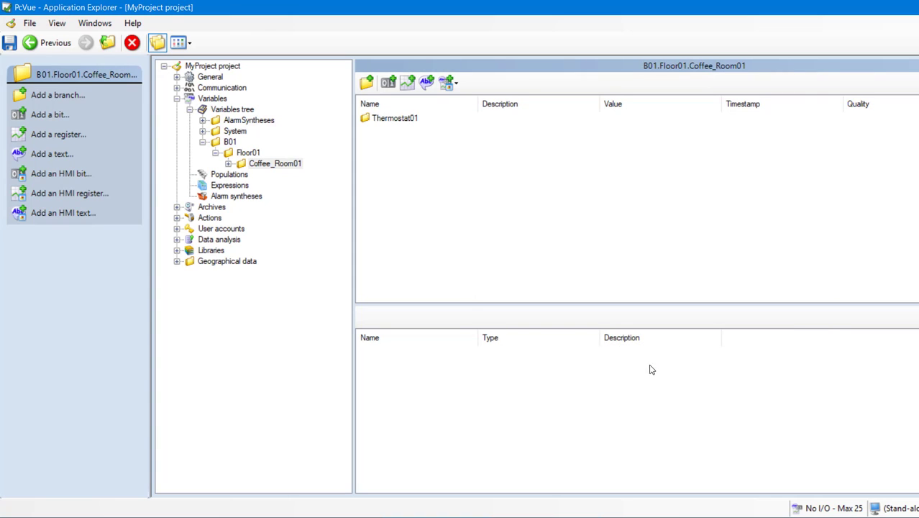
- Start a new register variable in the Thermostat01 branch, named Temp_VAL with a maximum value of 40
double_click(422, 120)
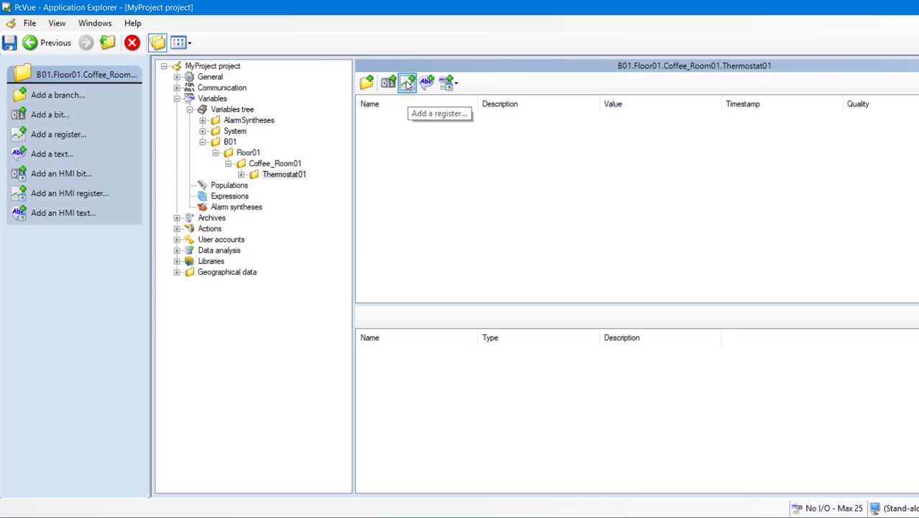
click(408, 84)
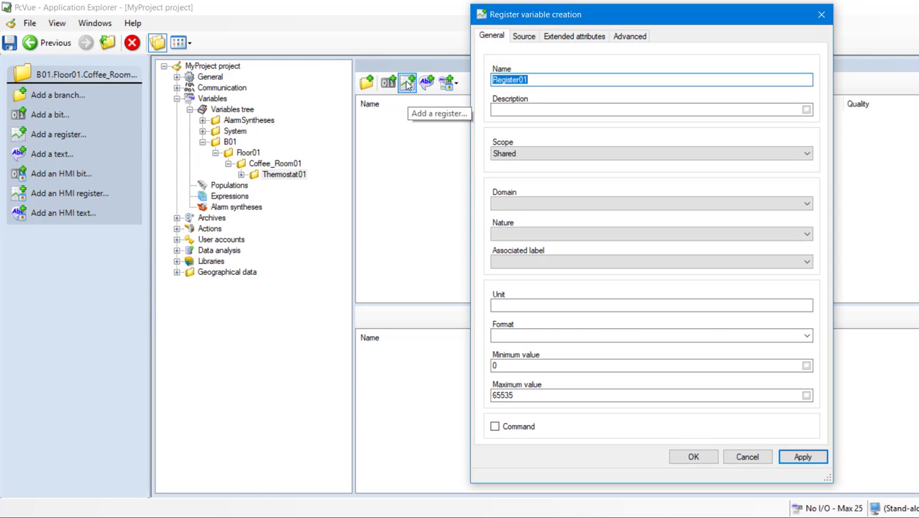
text(Temp_VAL)
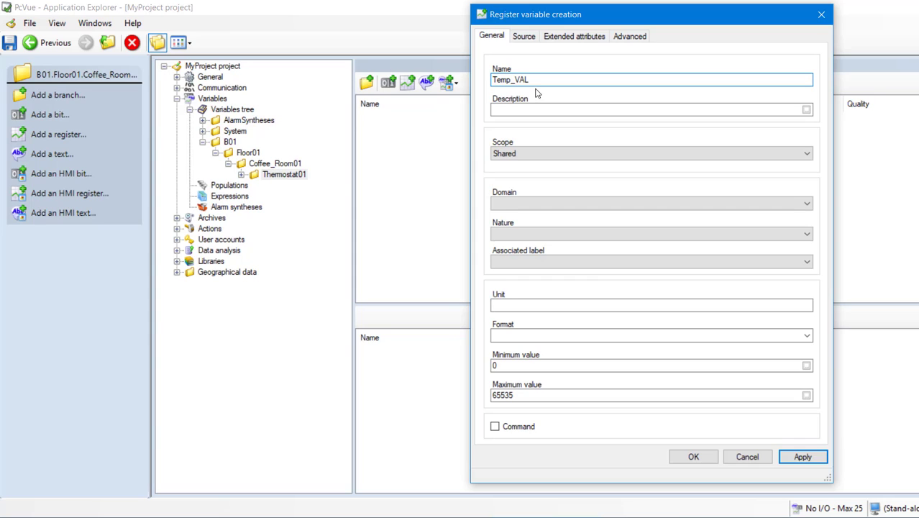
double_click(538, 397)
text(40)
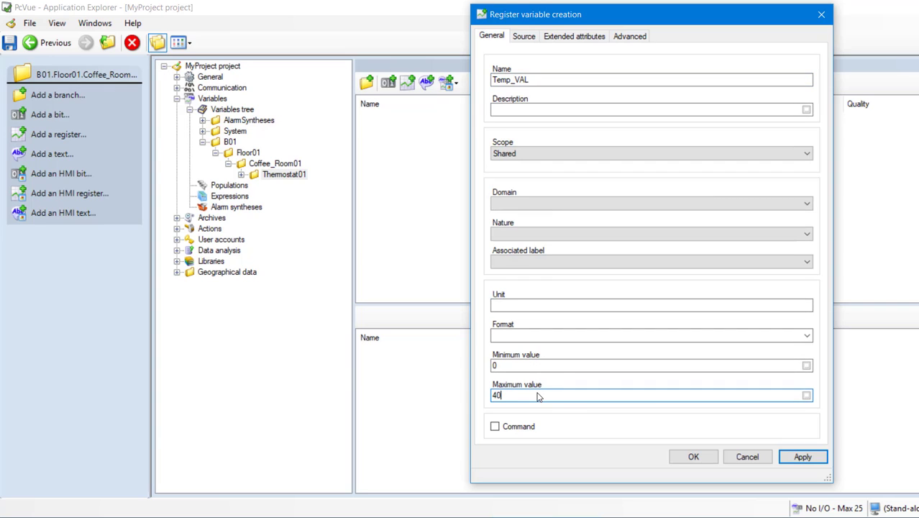
click(550, 365)
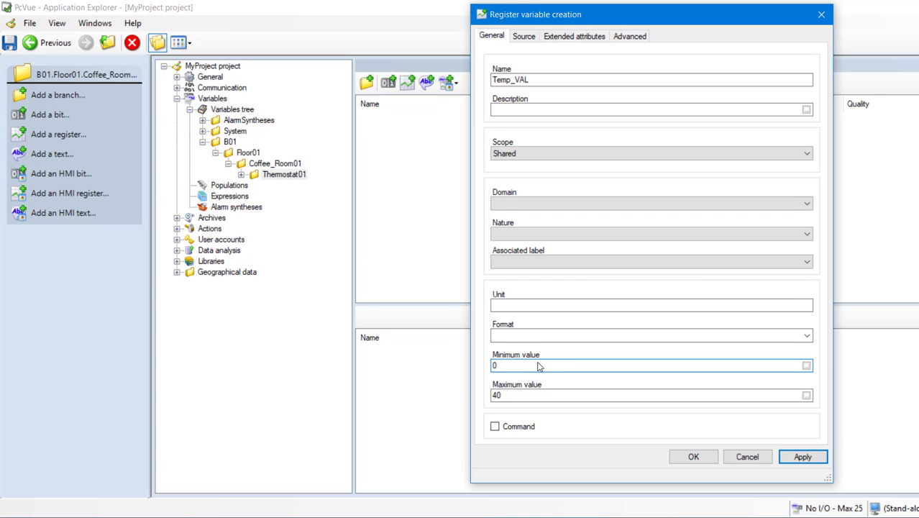
- Source the new register from Server01, Group01, with OPC item BMS.B01.Floor01.Coffee_Room01.Thermostat01.Temp_VAL, and create it
click(525, 38)
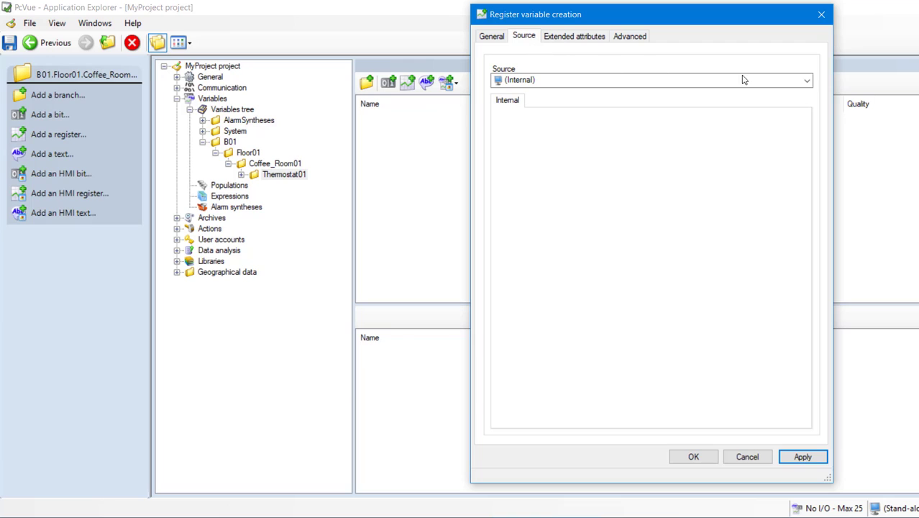
click(808, 81)
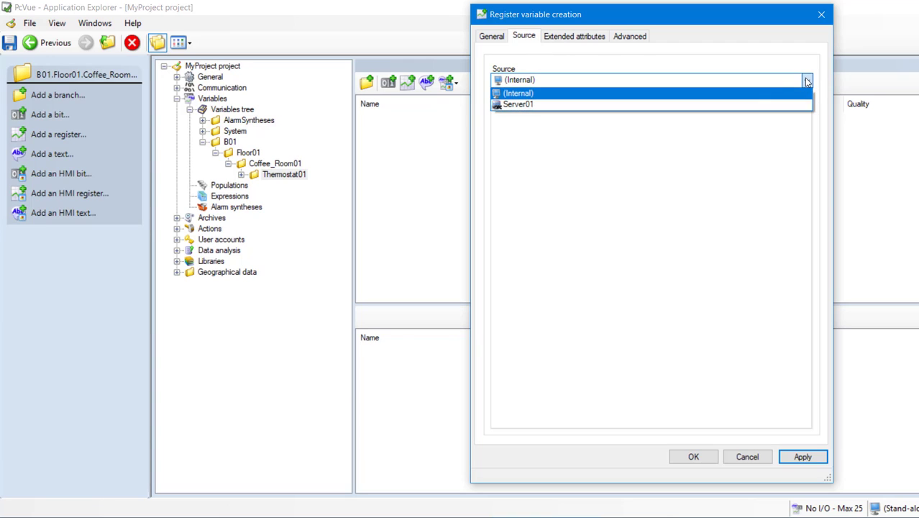
click(755, 105)
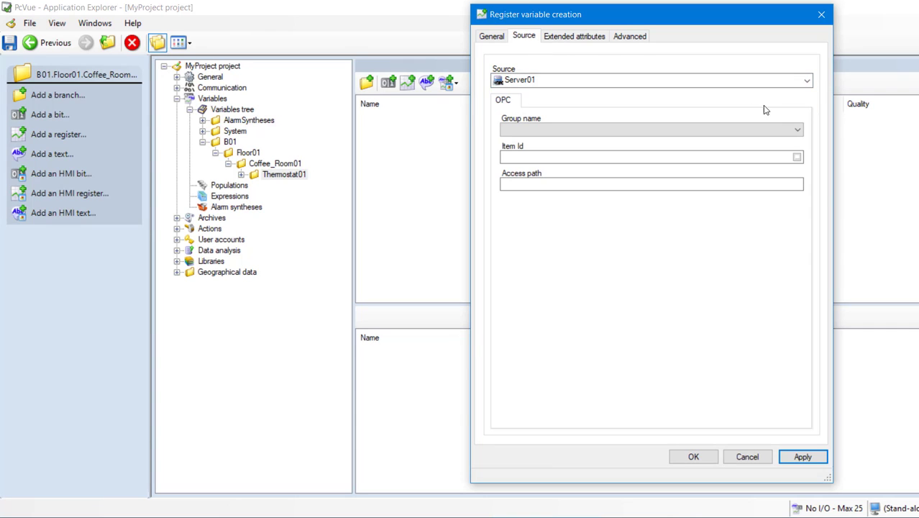
click(800, 131)
click(786, 152)
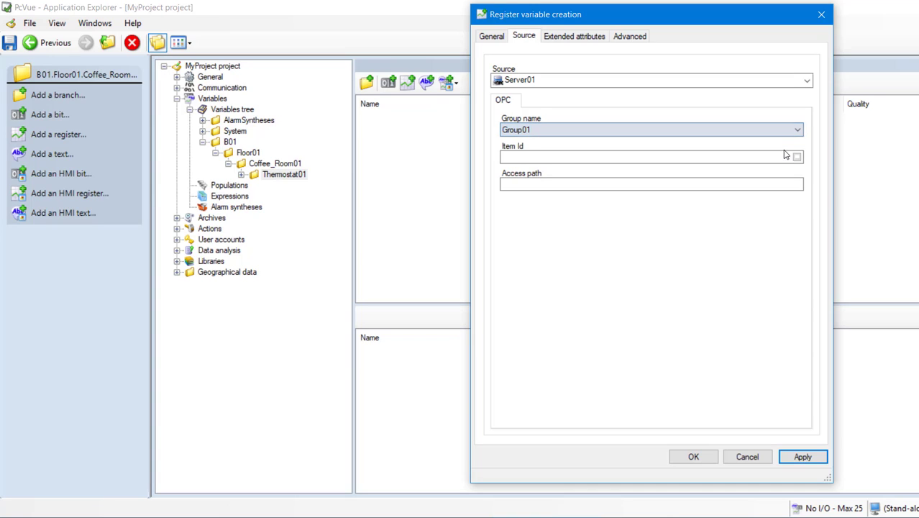
click(797, 157)
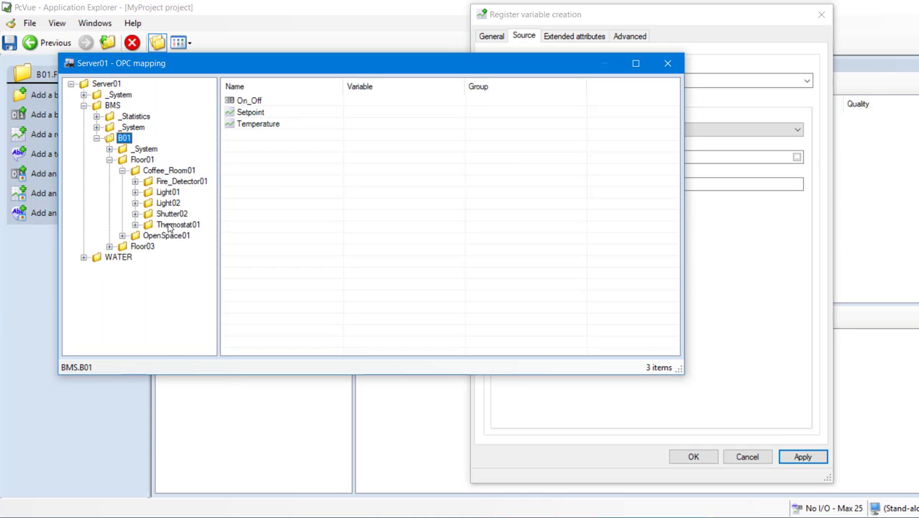
click(176, 225)
double_click(255, 113)
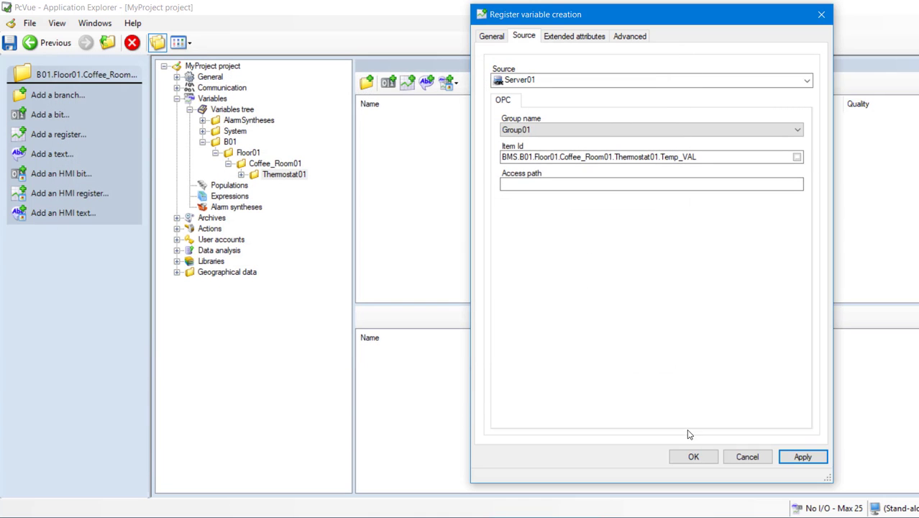
click(695, 457)
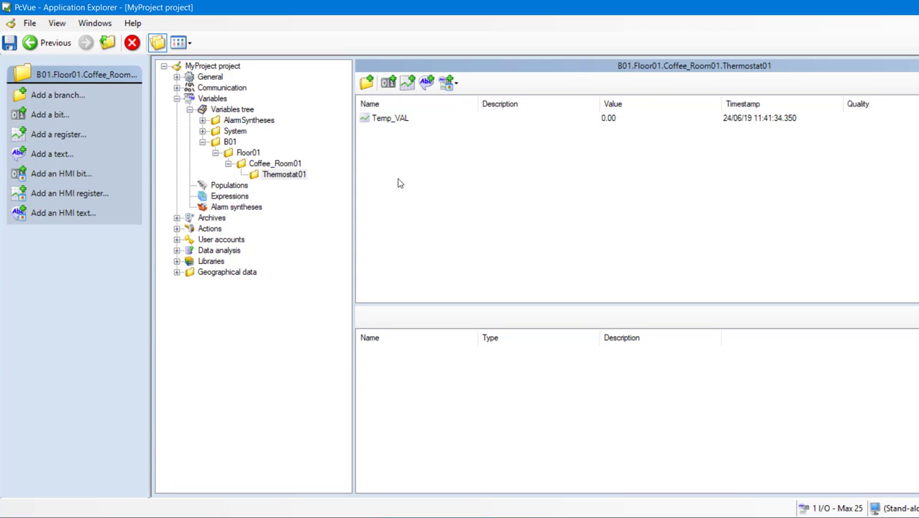
- Duplicate the Temp_VAL register within Thermostat01 and name the copy Temp_SET
click(391, 119)
right_click(391, 119)
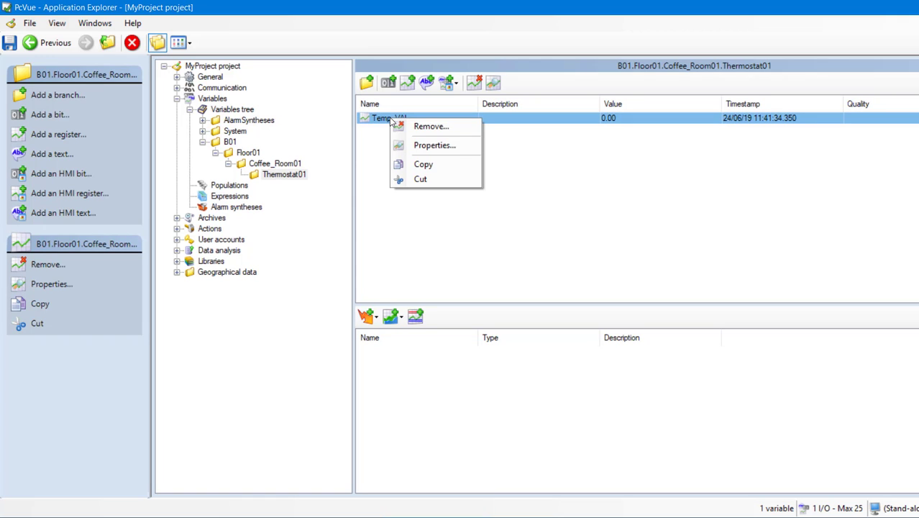
click(415, 164)
right_click(415, 166)
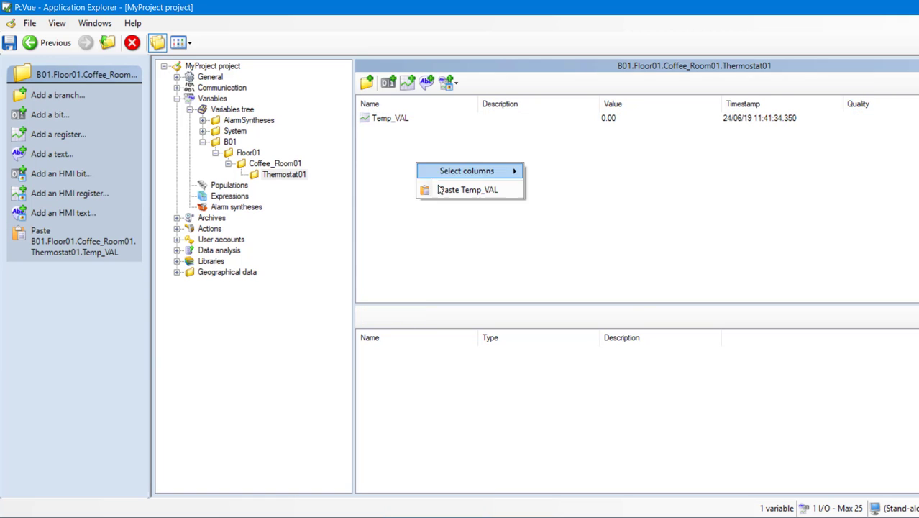
click(440, 190)
text(Temp_SET)
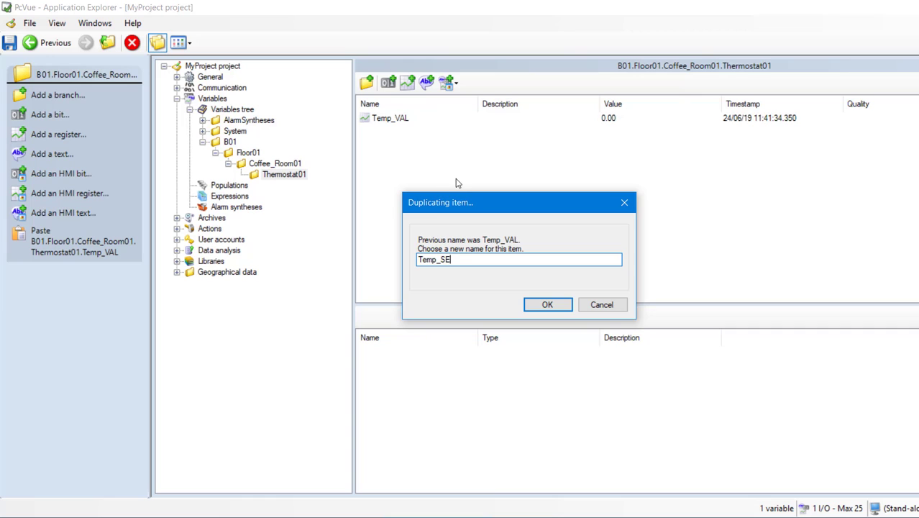
click(539, 302)
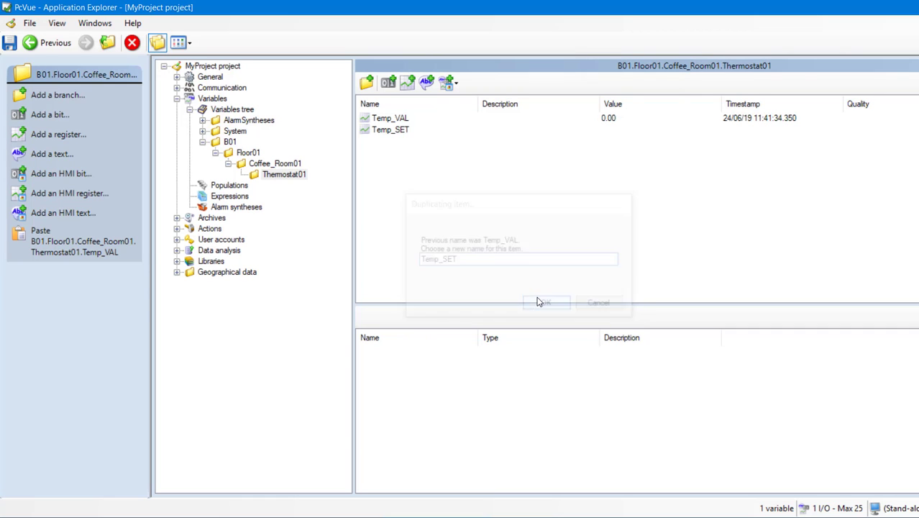
- Make the Temp_SET register a command and map it to OPC item BMS.B01.Floor01.Coffee_Room01.Thermostat01.Temp_SET
double_click(398, 130)
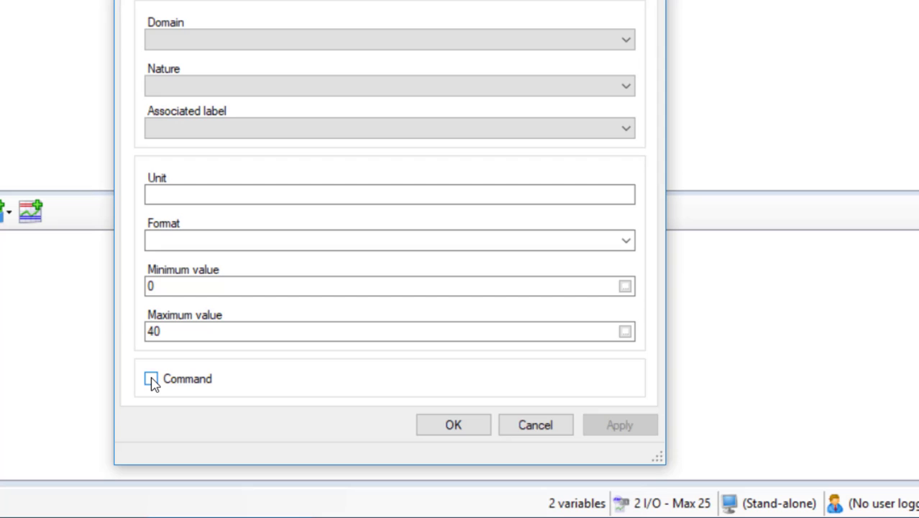
click(151, 379)
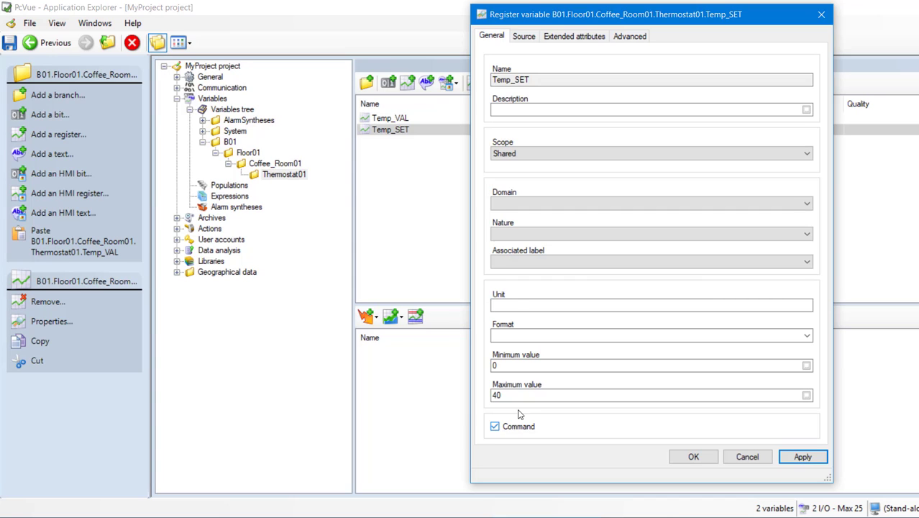
click(531, 39)
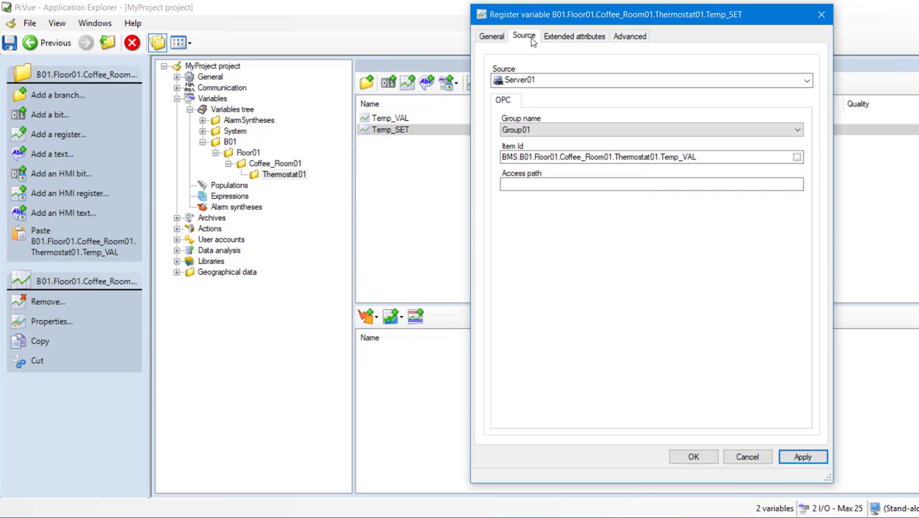
click(797, 157)
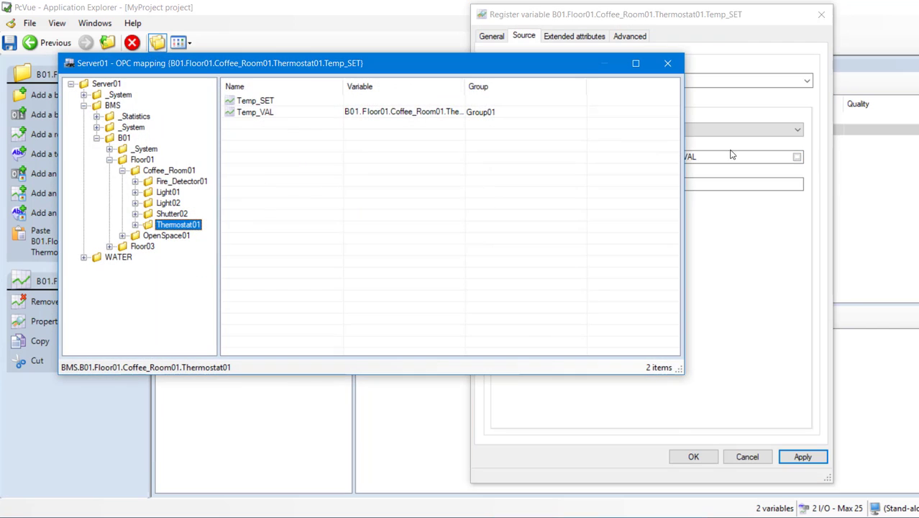
double_click(270, 101)
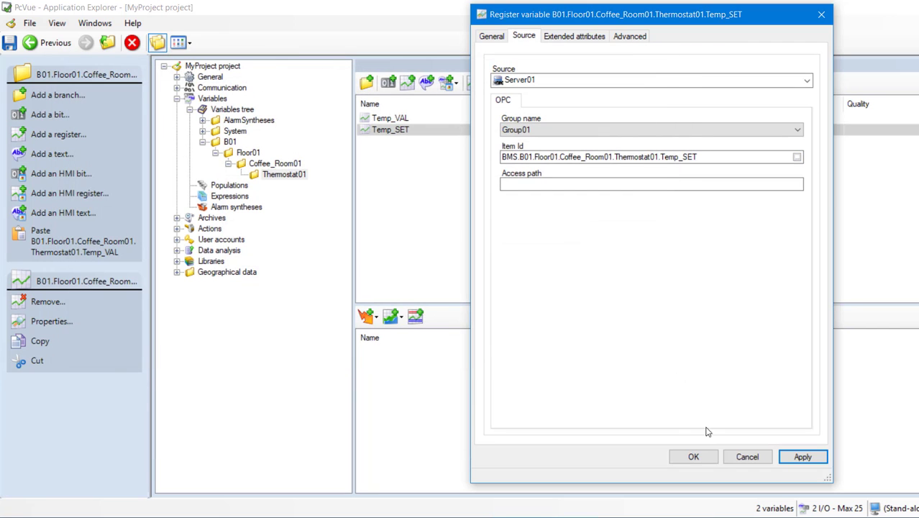
click(693, 457)
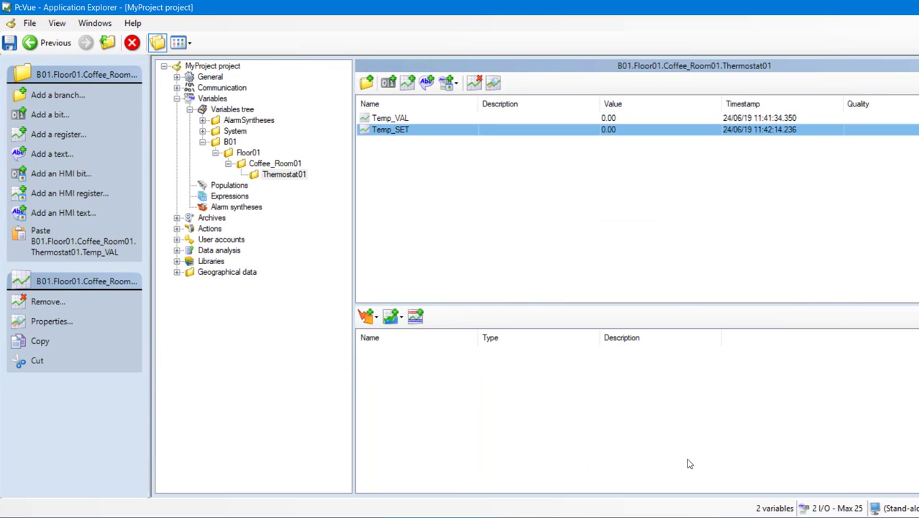
- Select the Temp_VAL register and review the event and trend options that can be added to it
click(480, 220)
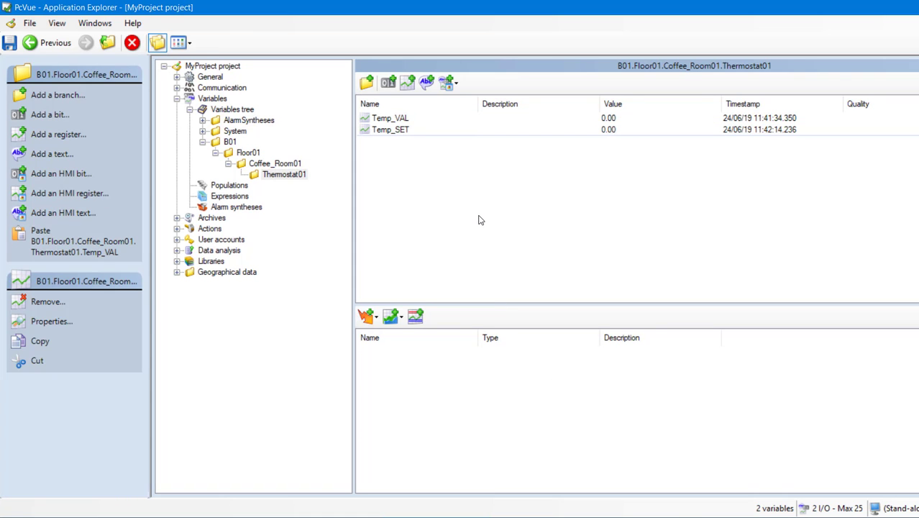
click(396, 120)
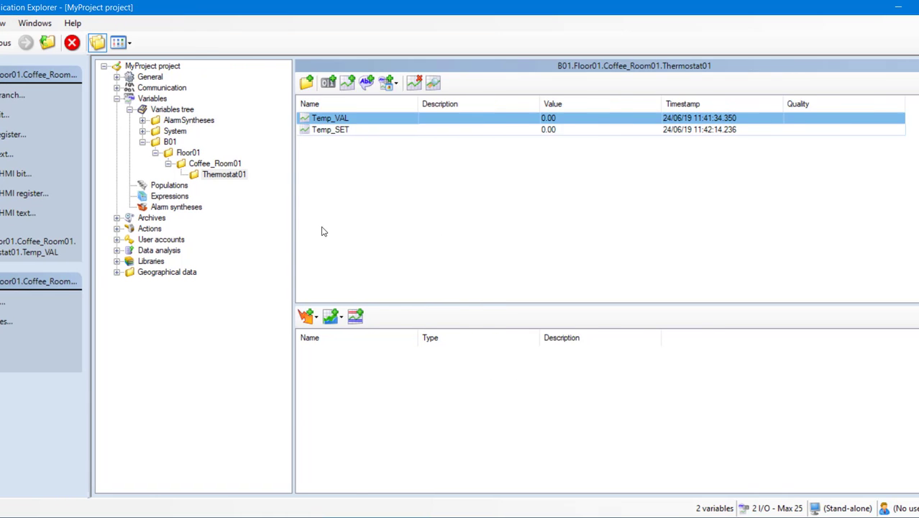
click(369, 315)
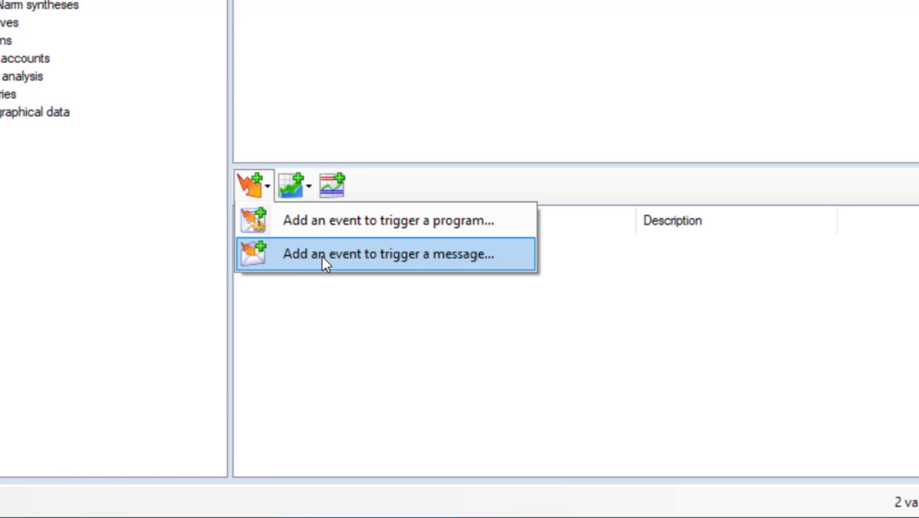
click(310, 200)
click(311, 199)
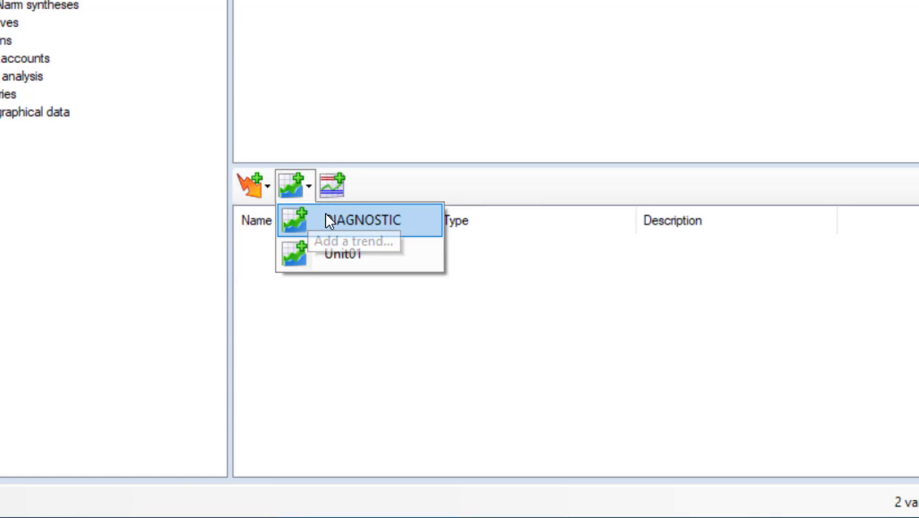
click(331, 189)
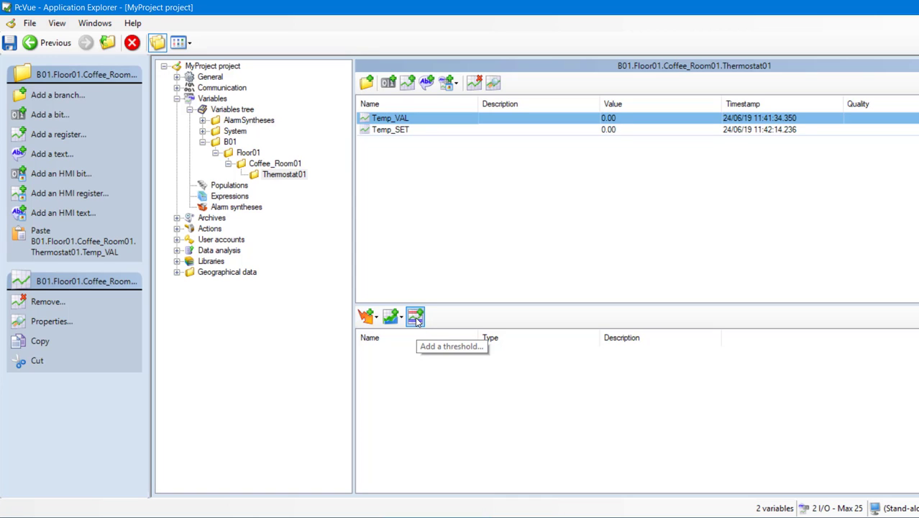
- Add thresholds of type hihi / high / low / lolo to Temp_VAL, with high set to 22 and low set to 18
click(415, 319)
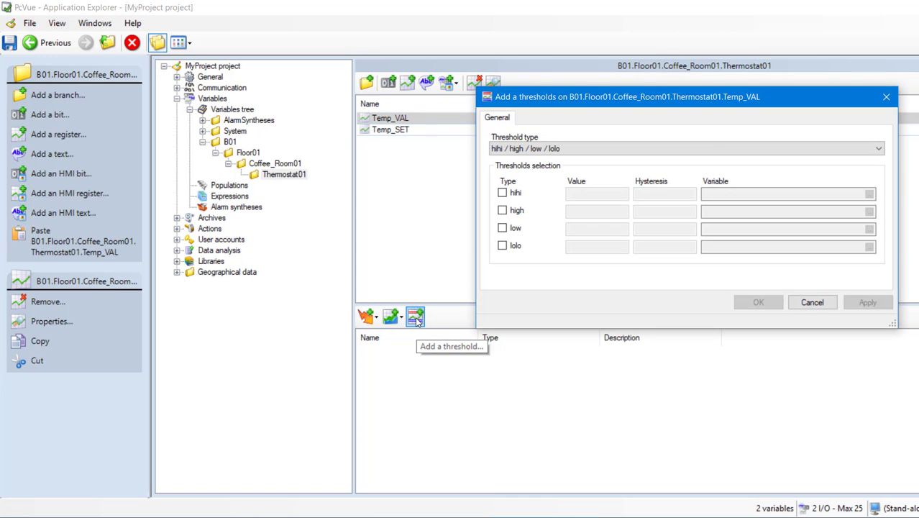
click(879, 149)
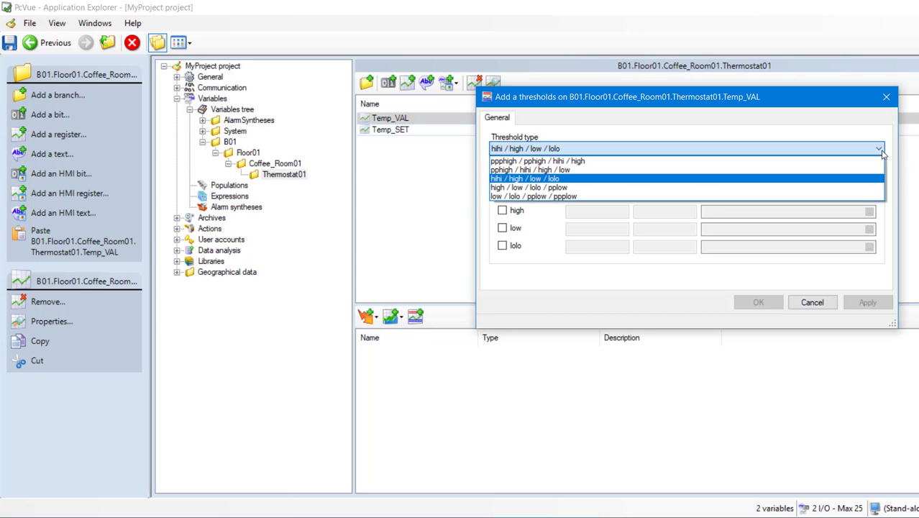
click(883, 154)
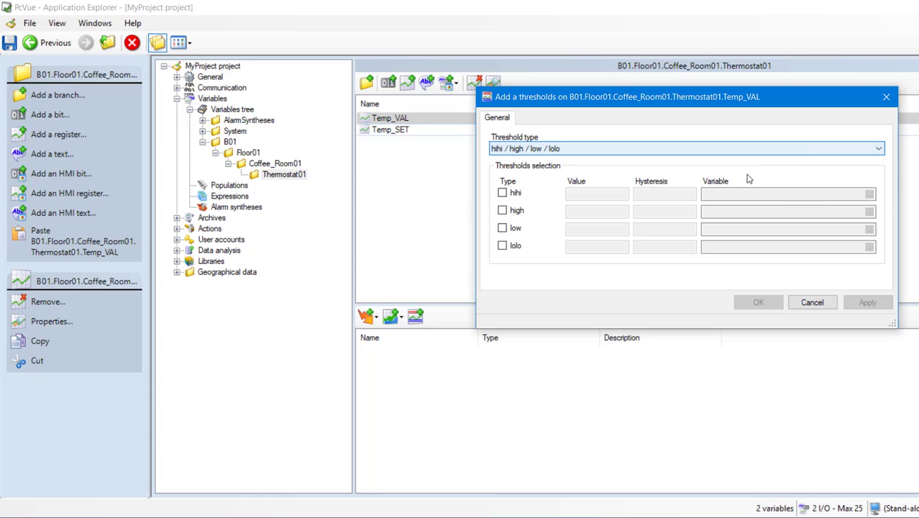
click(515, 214)
click(587, 219)
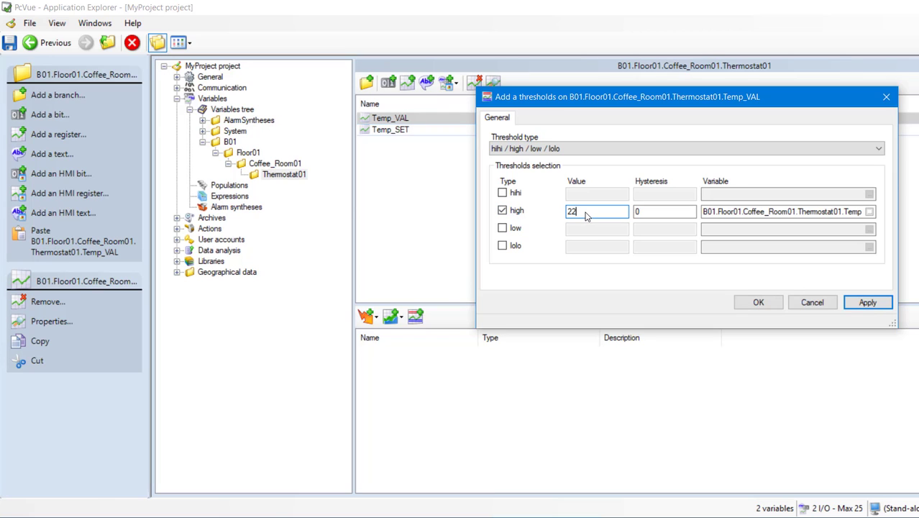
click(509, 233)
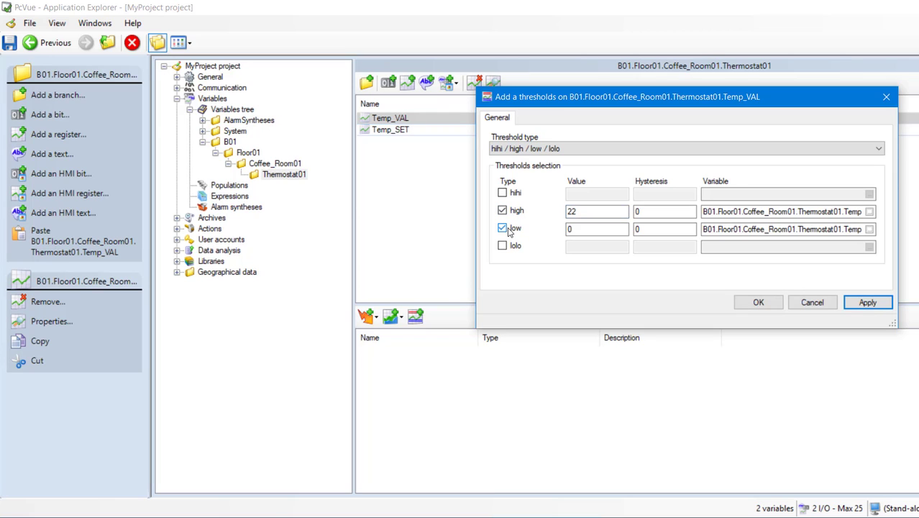
click(584, 230)
click(758, 302)
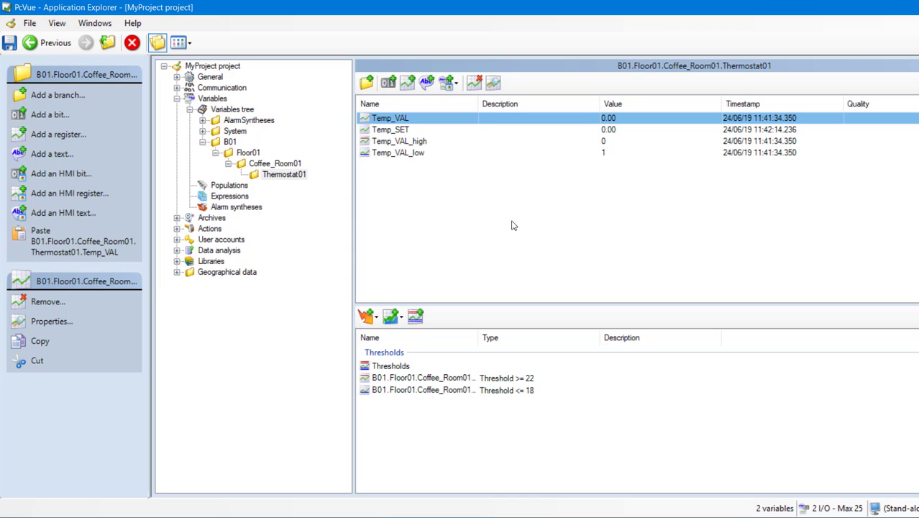
- Turn the threshold bits Temp_VAL_high and Temp_VAL_low into alarms
click(423, 144)
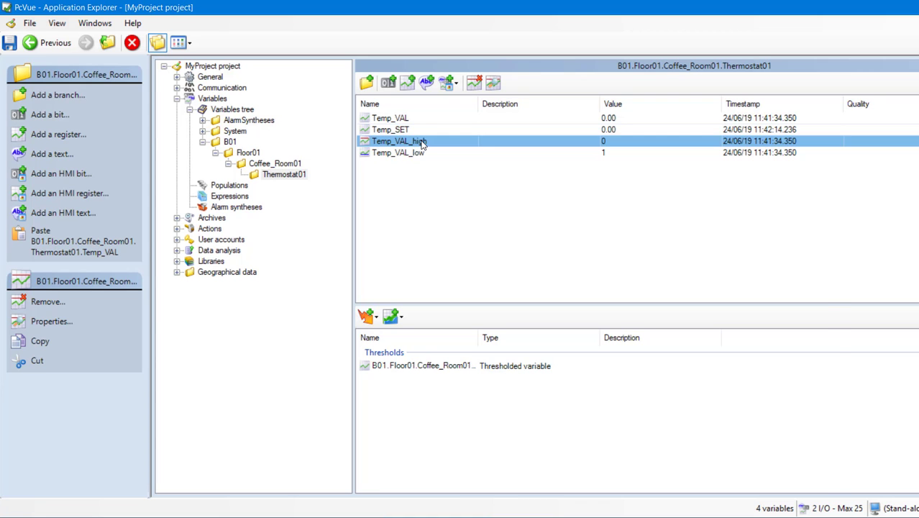
double_click(423, 142)
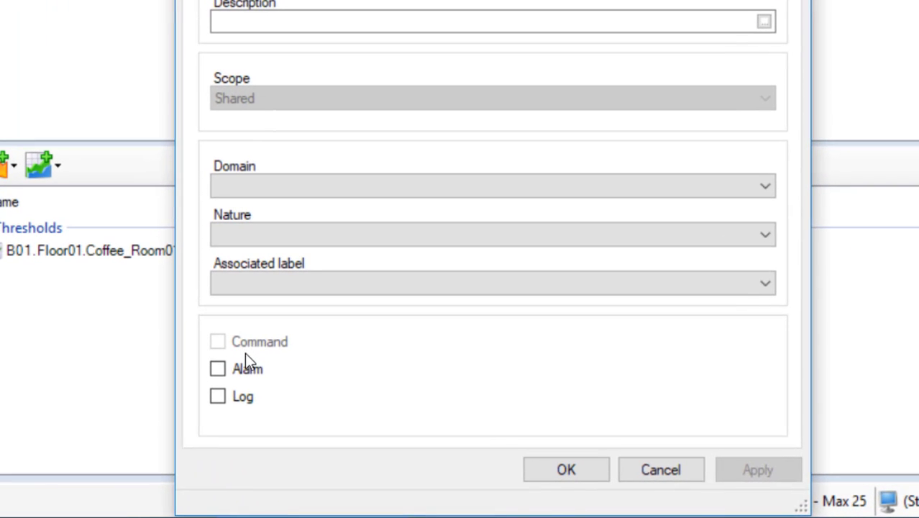
click(504, 431)
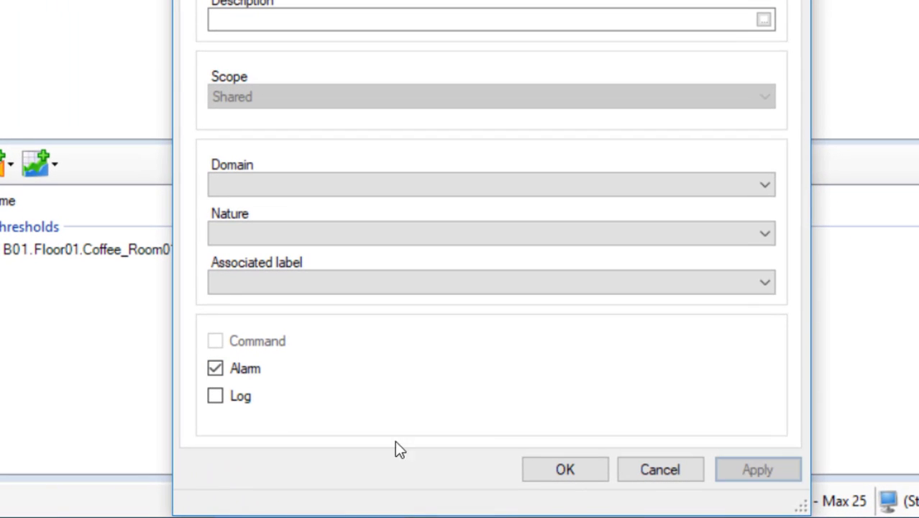
click(584, 475)
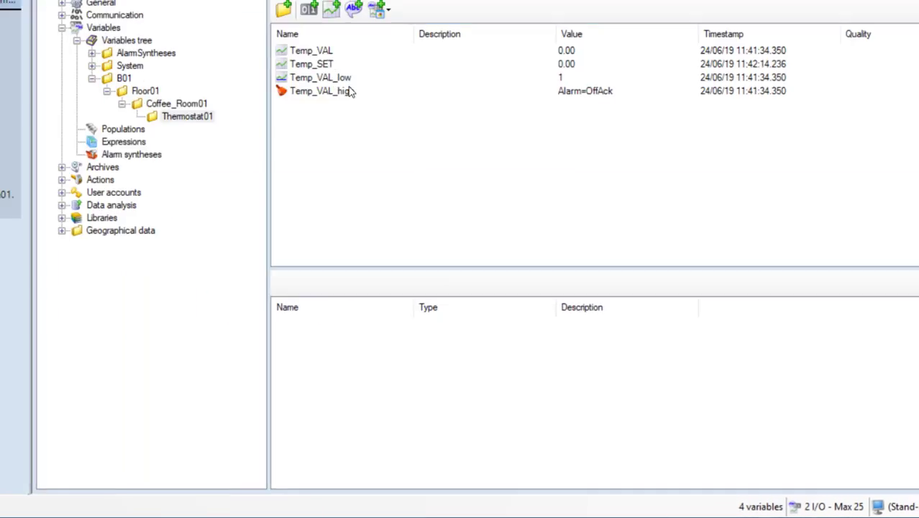
double_click(320, 77)
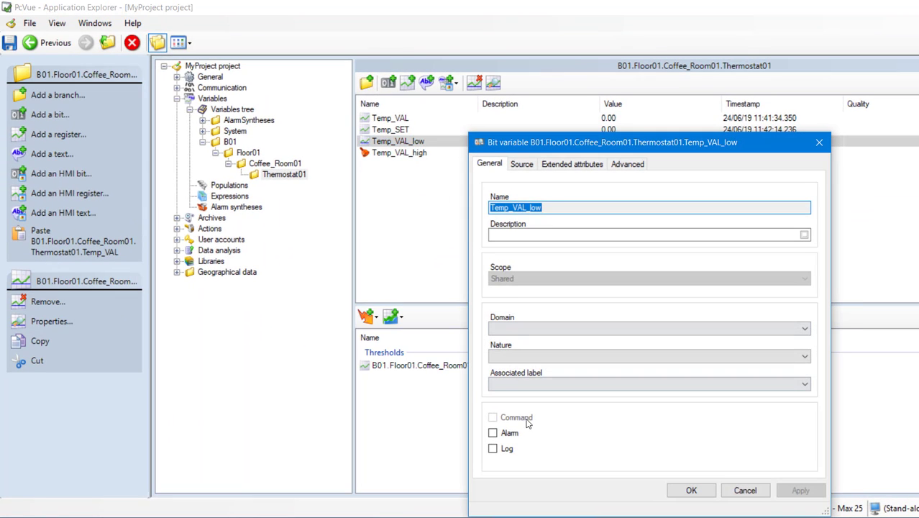
click(503, 432)
click(691, 490)
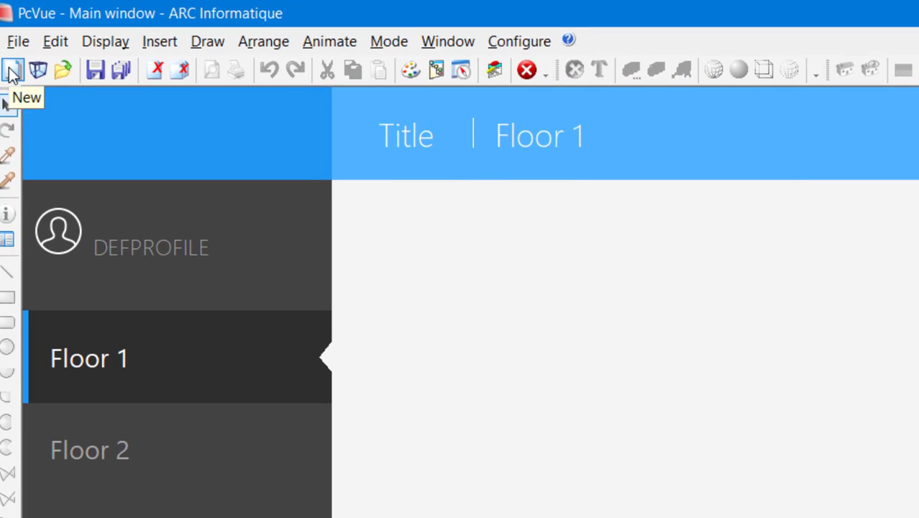
- Create a new mimic and insert the symbol SLIDERS_ROUNDED_TYPE1_H_GREEN_ANI from the SLIDERS library
click(11, 72)
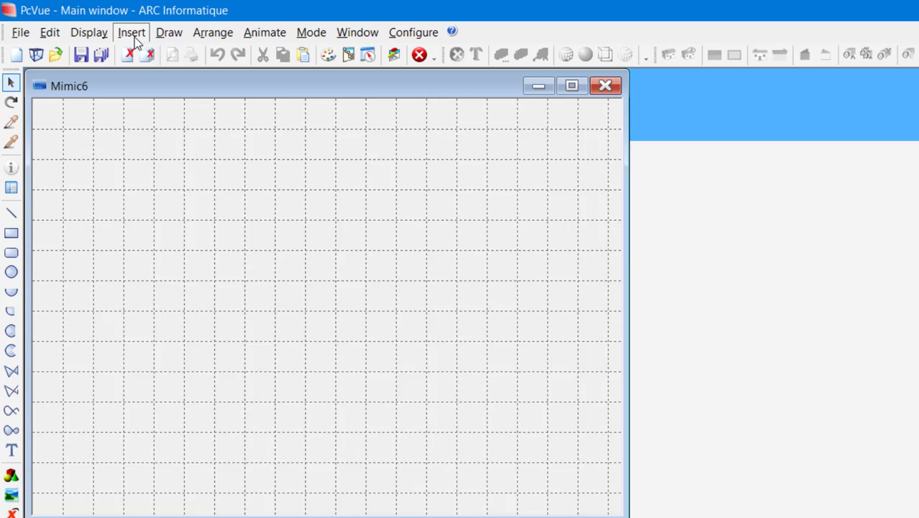
click(134, 36)
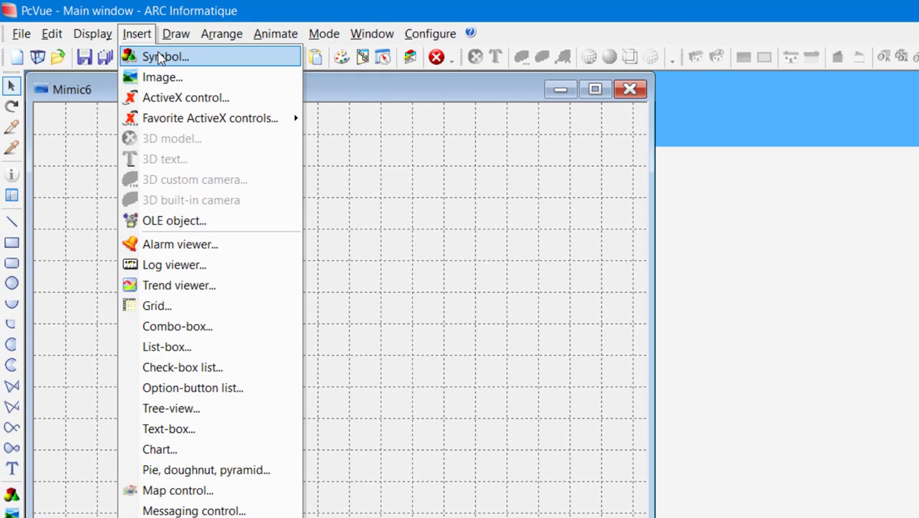
click(161, 58)
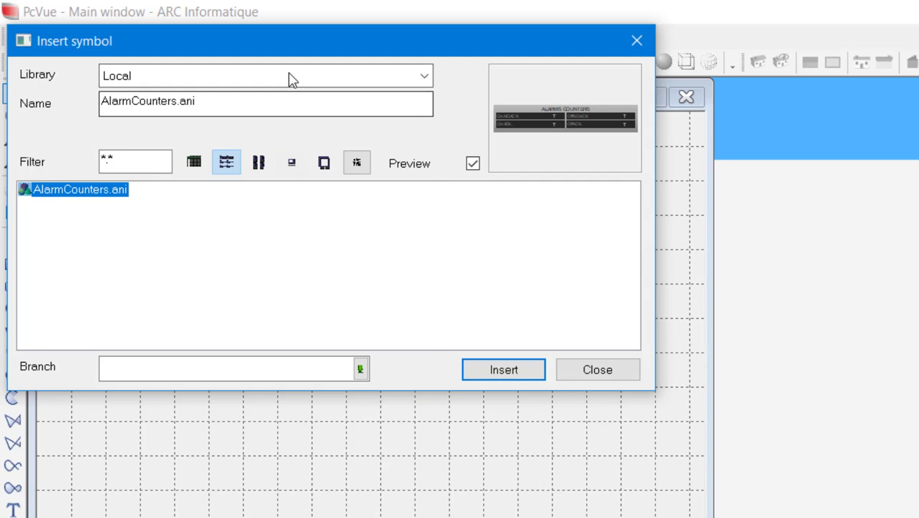
click(264, 72)
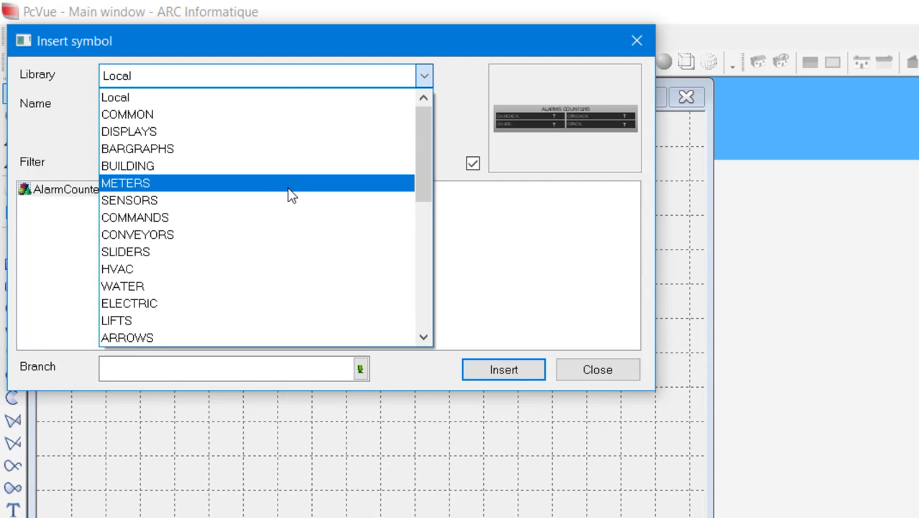
scroll(287, 220, down, 1)
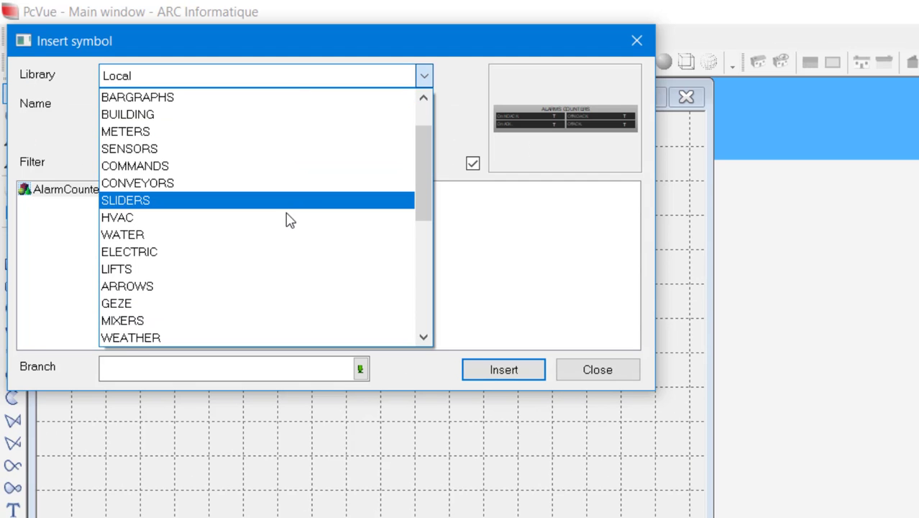
click(259, 200)
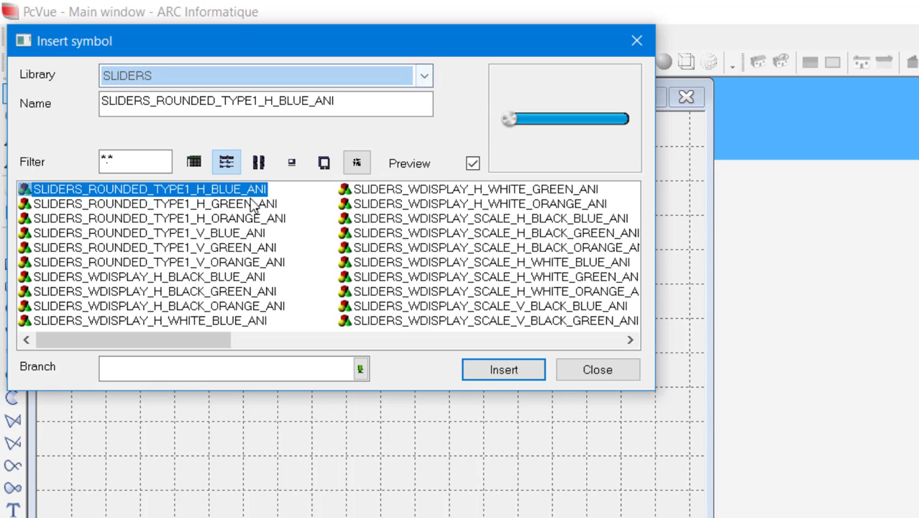
click(199, 206)
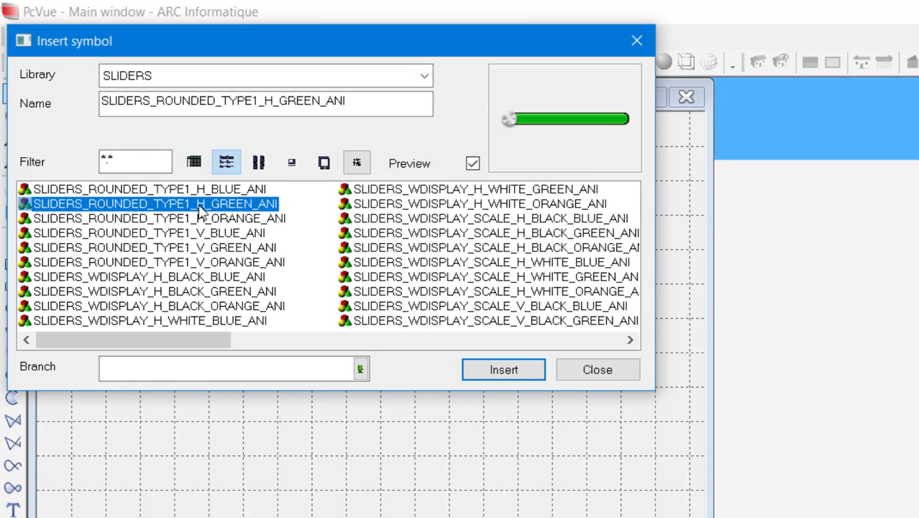
click(505, 369)
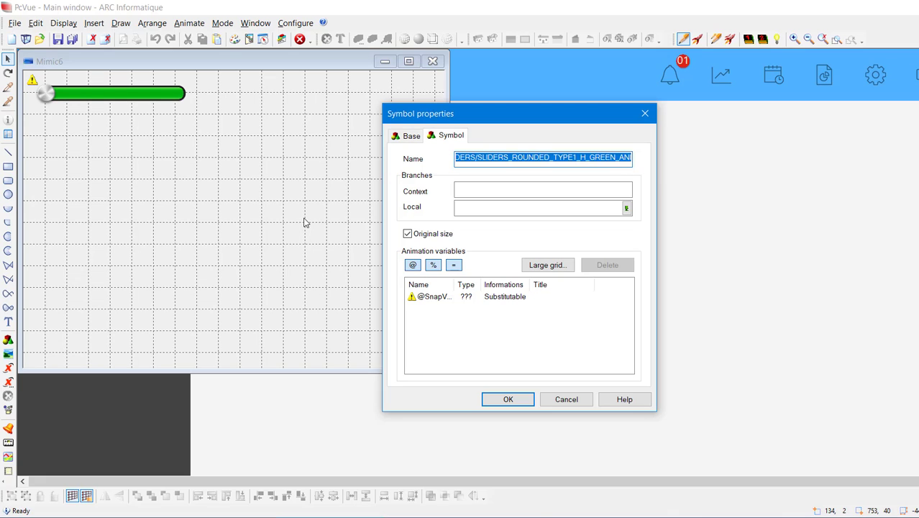
- Link the slider's substitutable animation variable to Temp_SET in Thermostat01 and move the slider towards the middle of the mimic
click(450, 301)
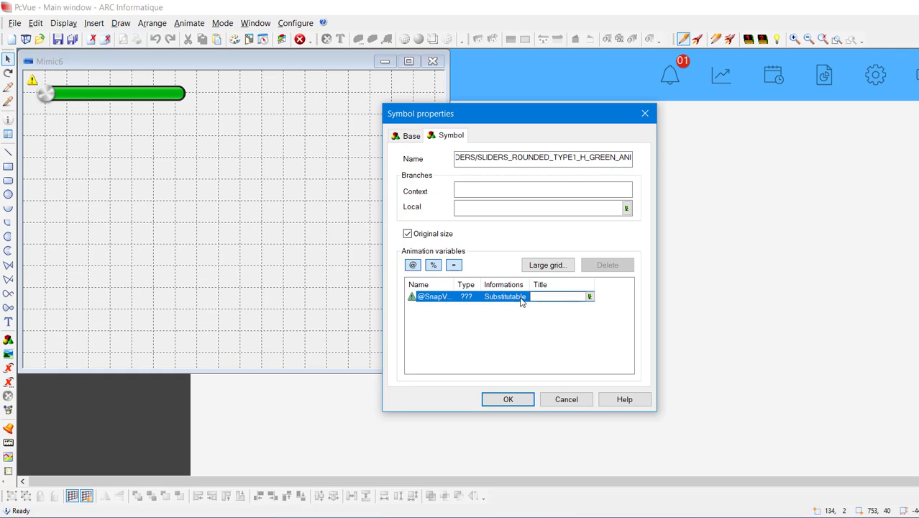
click(590, 298)
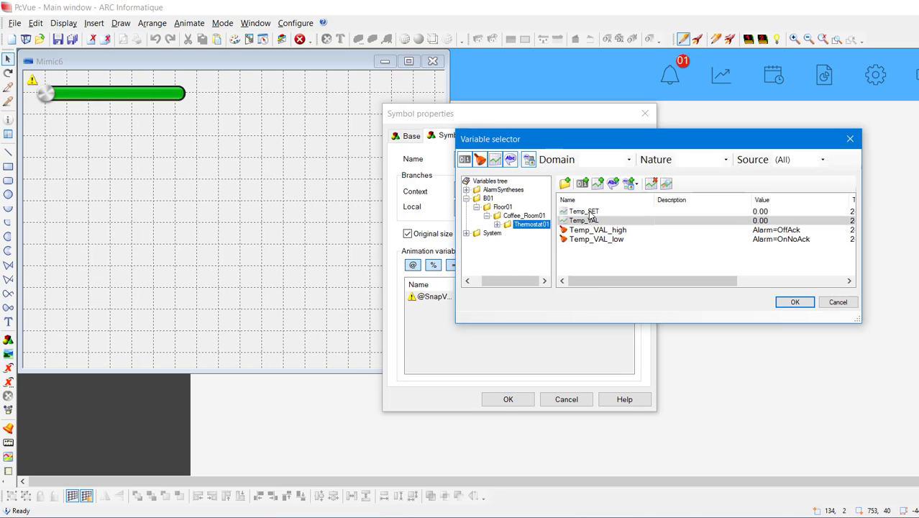
click(589, 212)
click(792, 300)
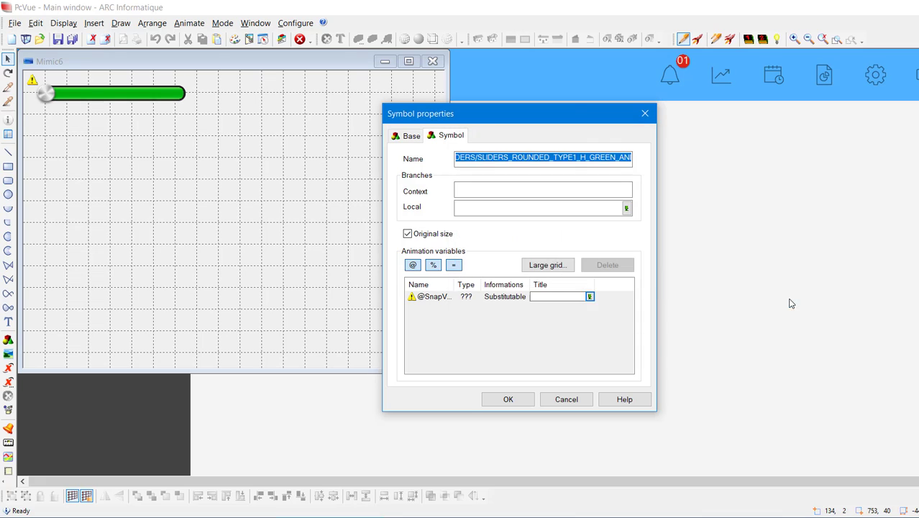
click(509, 400)
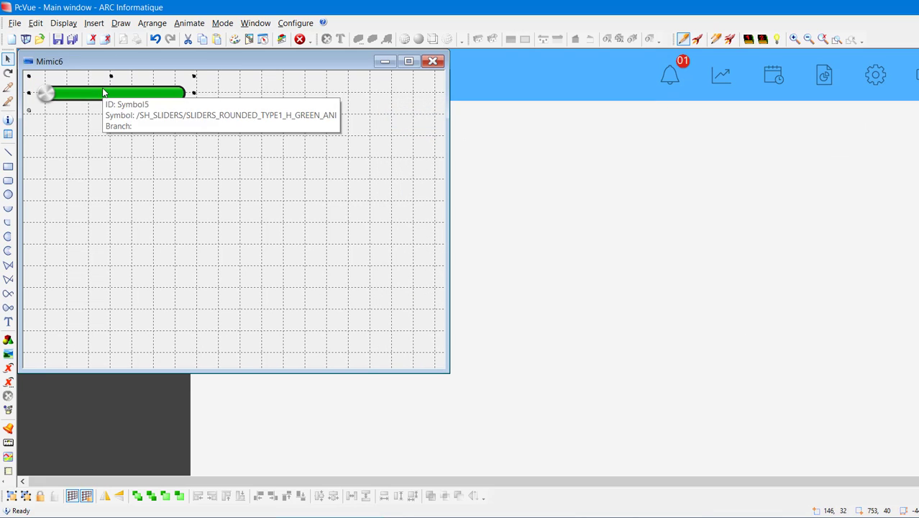
drag(105, 94, 216, 180)
- Test the slider in run mode by moving its knob to nearly mid-range, and return to design mode
click(697, 39)
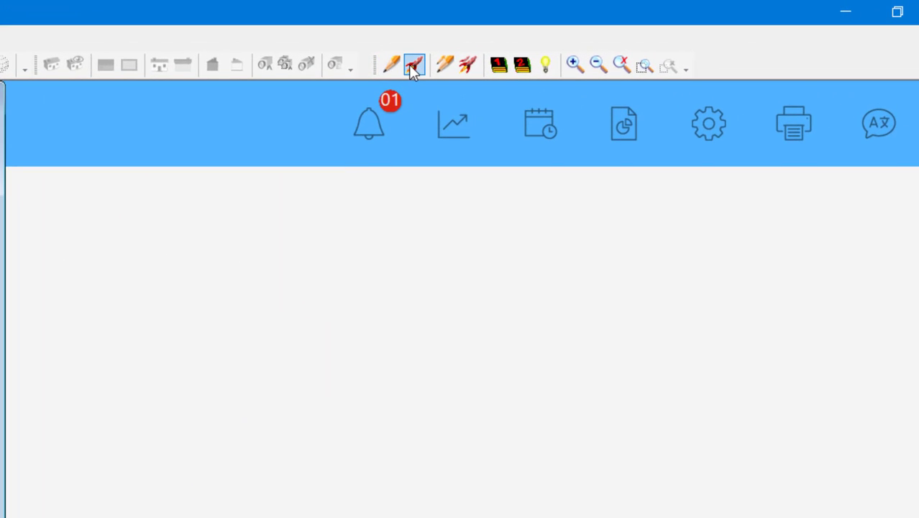
drag(160, 179, 219, 184)
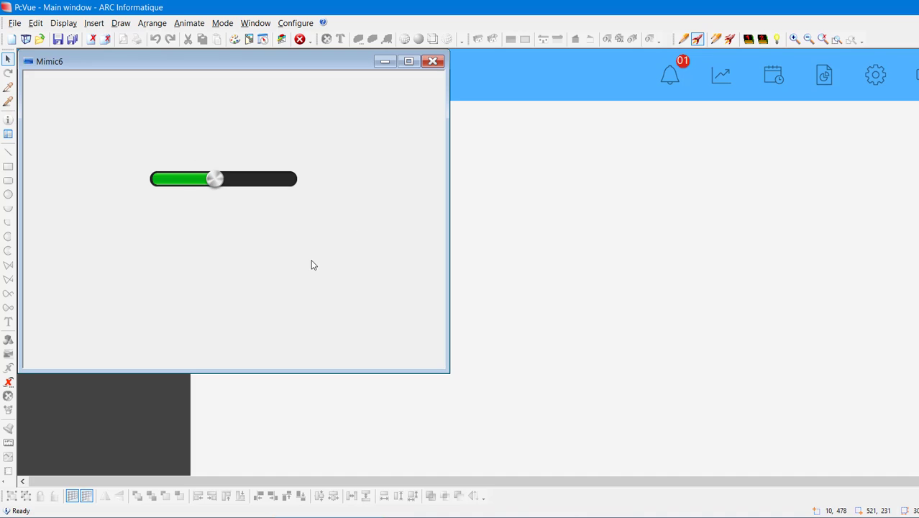
click(684, 40)
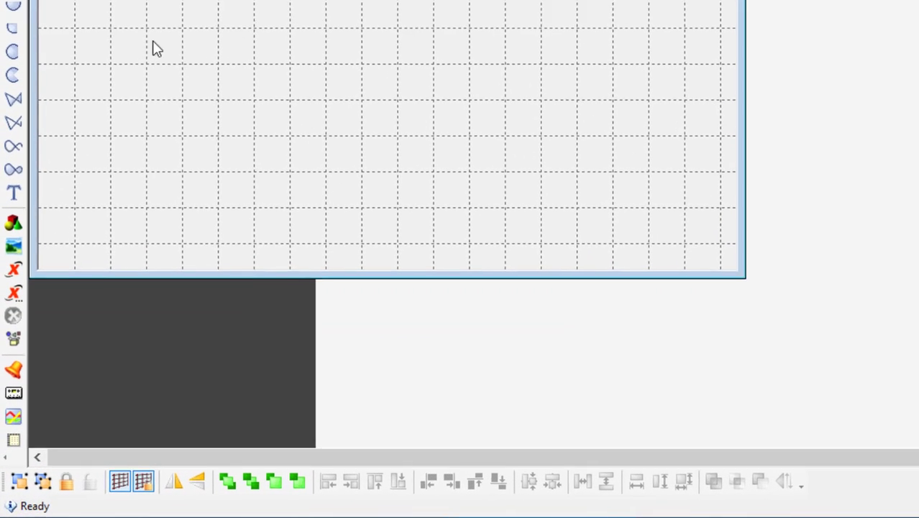
- Add the text "SET TO" above the start of the green slider
click(10, 279)
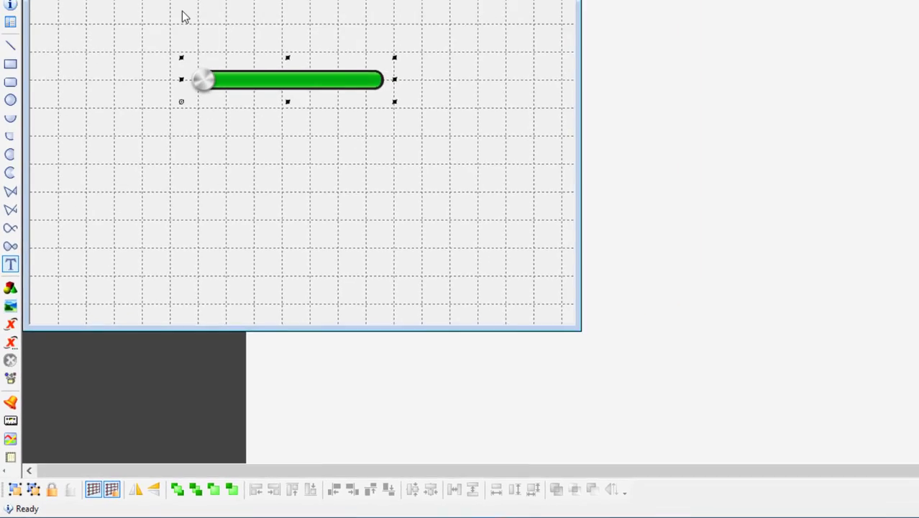
click(142, 128)
text(SET)
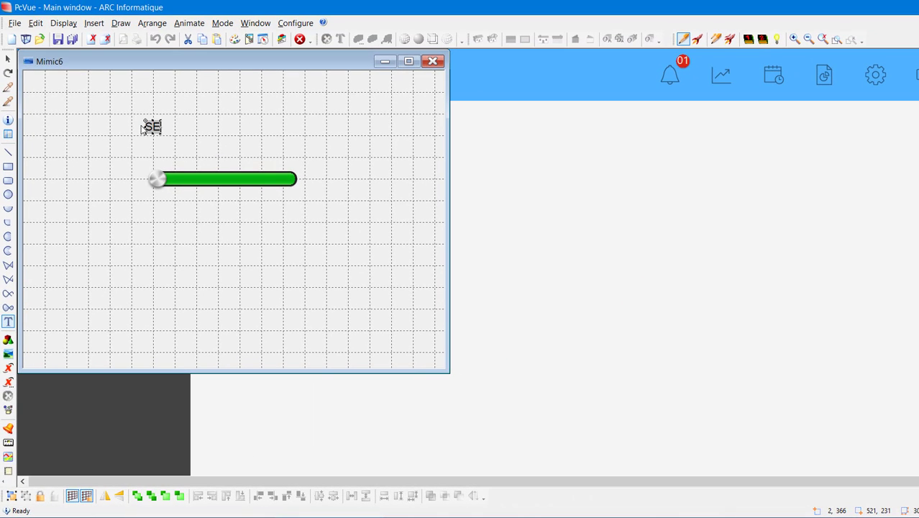
text( TO)
key(Escape)
- Open the properties of the "SET TO" text and browse for a predefined text source
right_click(170, 128)
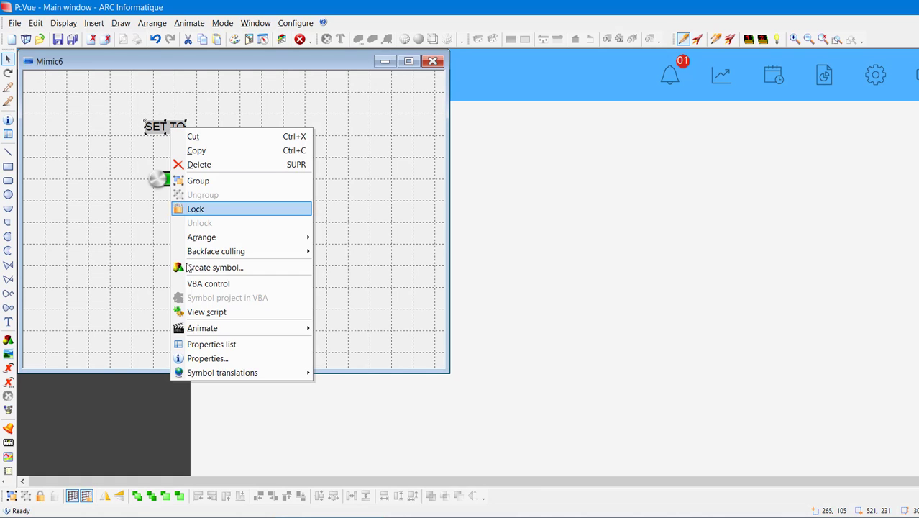
click(208, 358)
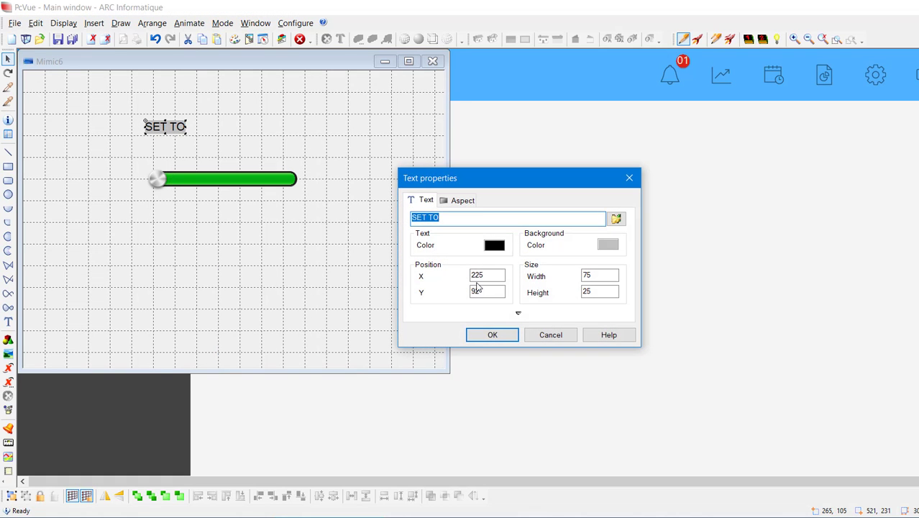
click(616, 219)
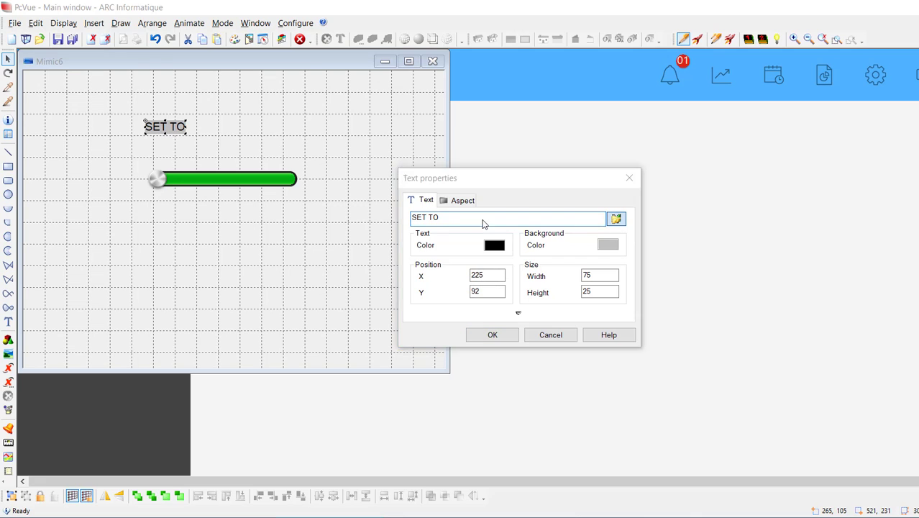